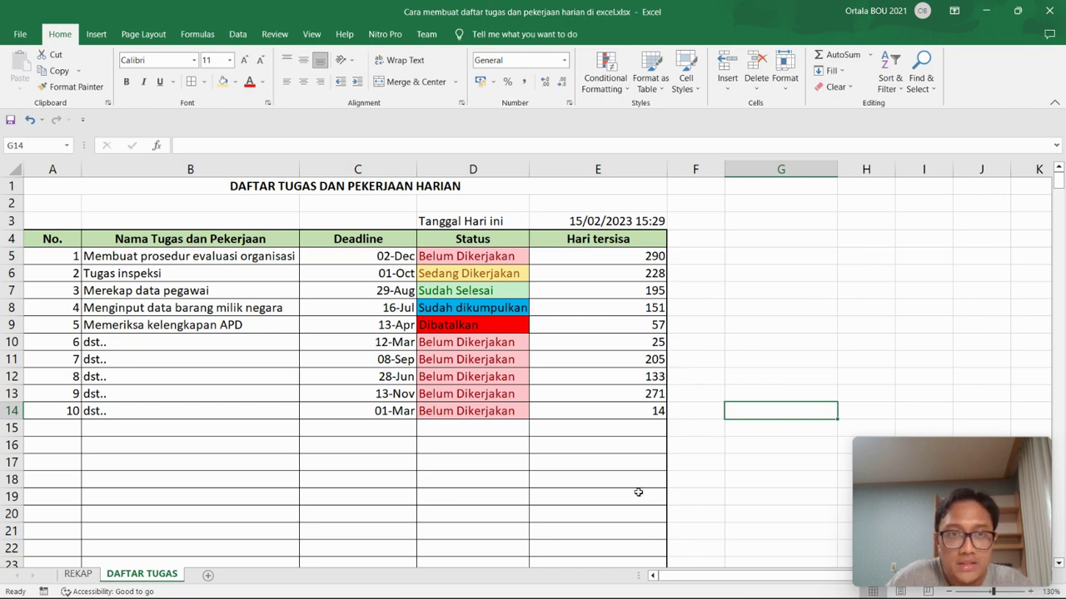
Review the merged title, the Tanggal Hari ini NOW() date in E3, and the table headers.
click(500, 188)
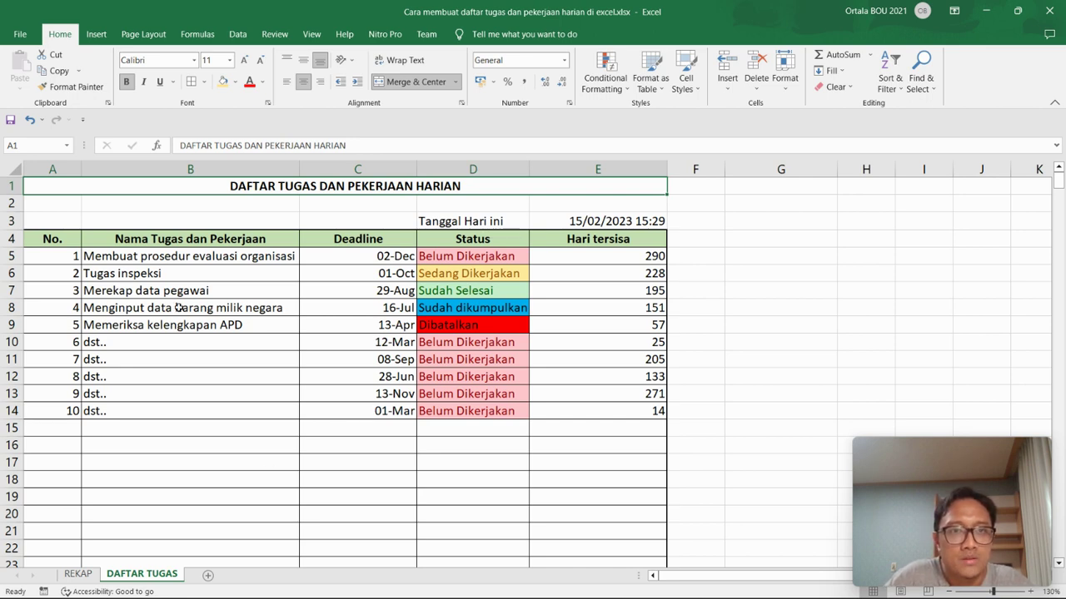
click(478, 221)
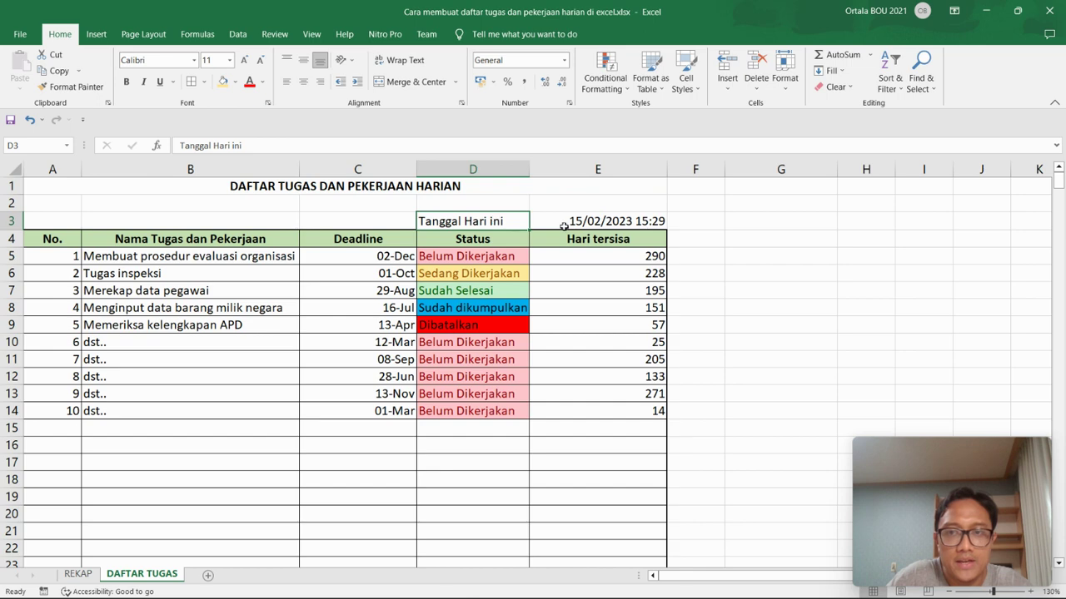
click(584, 221)
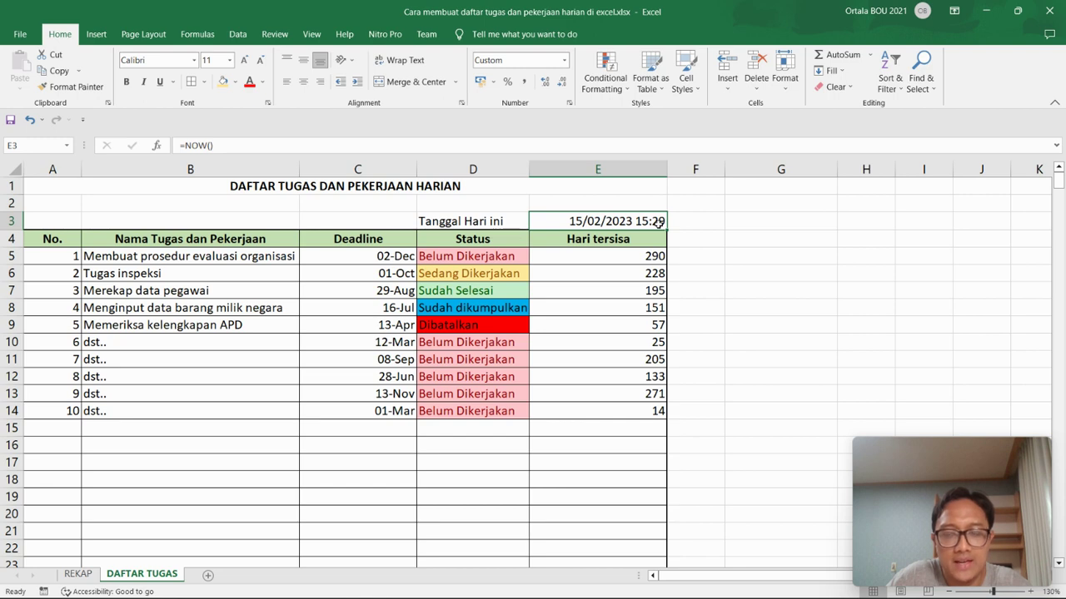
click(59, 241)
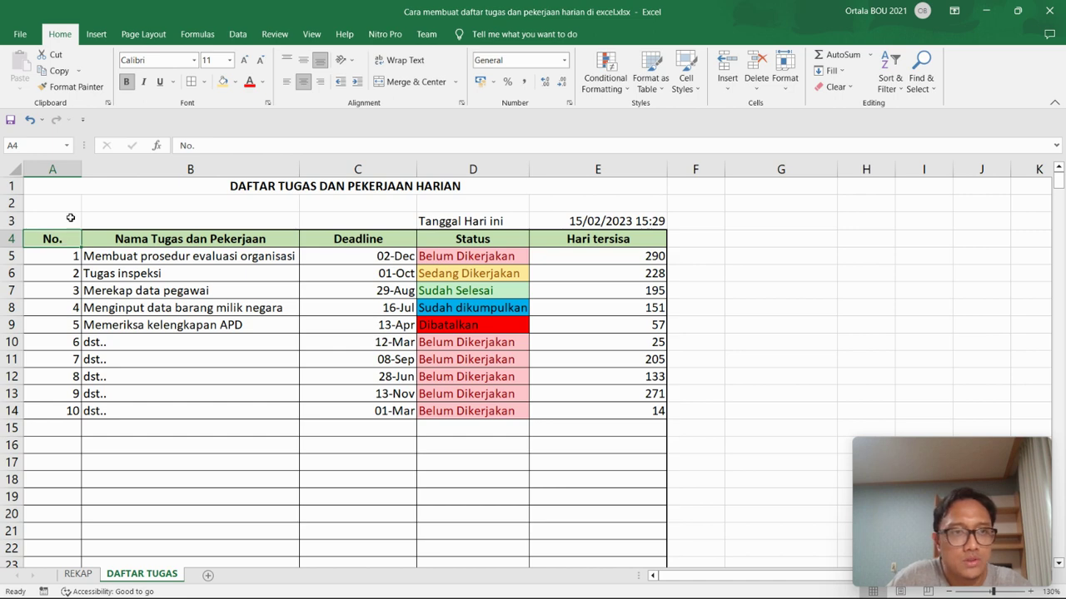
click(110, 275)
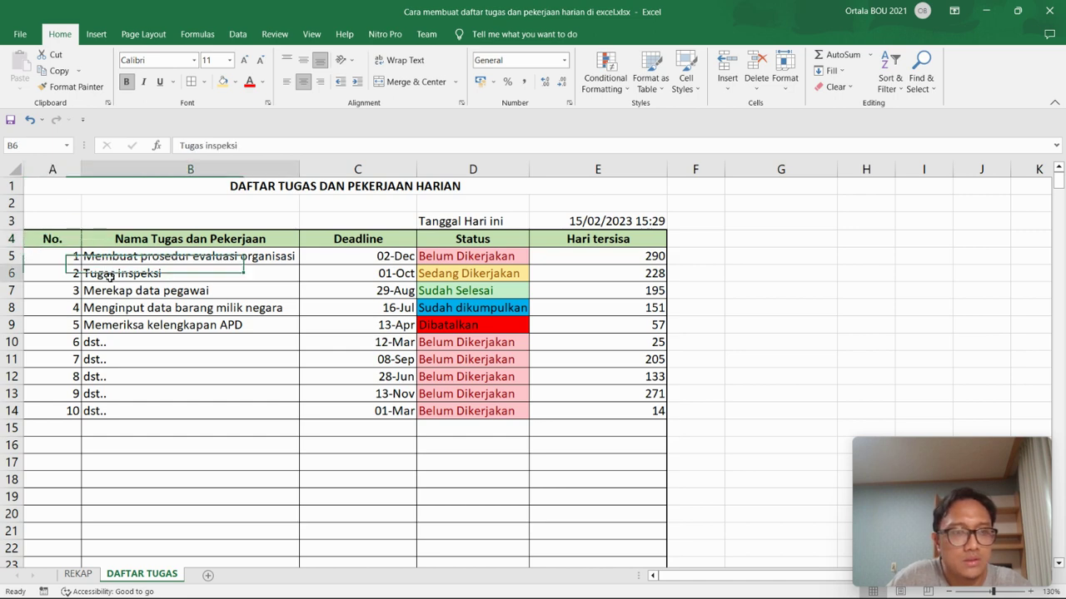
Look through columns A to E and the first task's number and name in row 5.
click(54, 169)
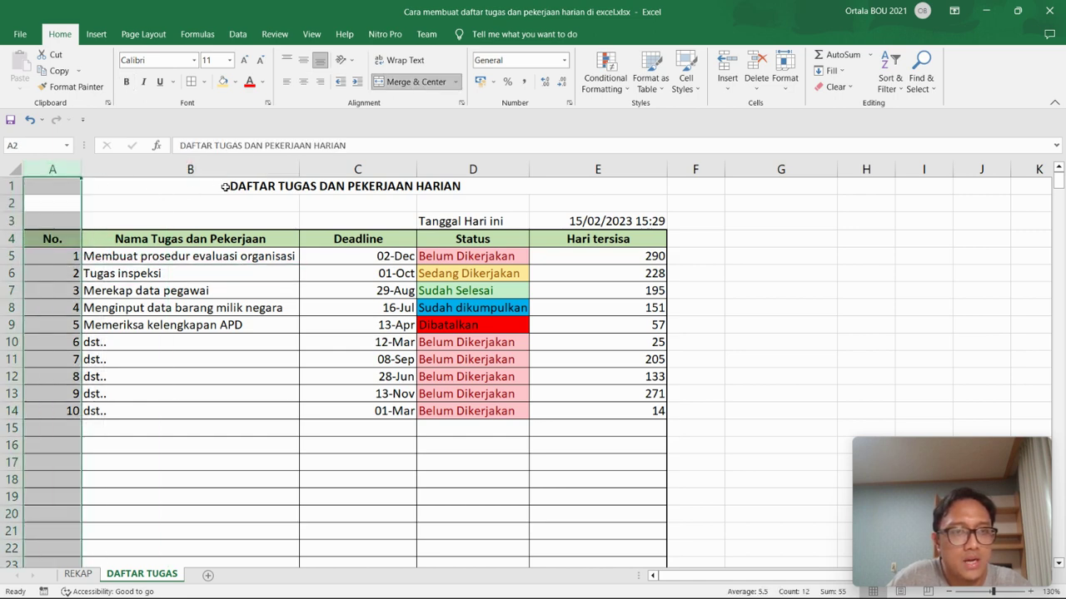
click(178, 169)
click(358, 169)
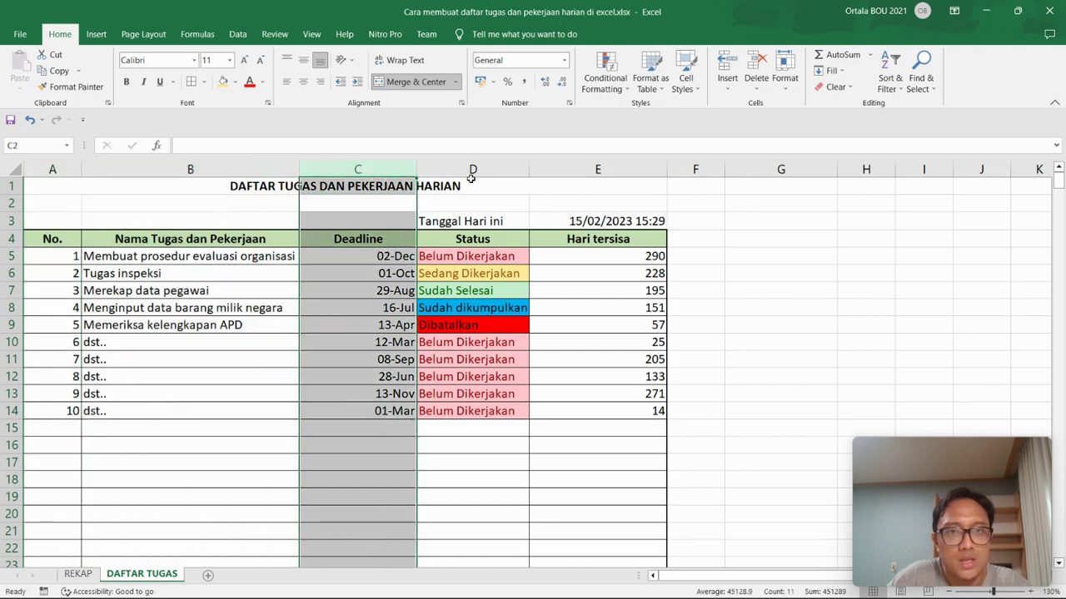
click(482, 169)
click(610, 169)
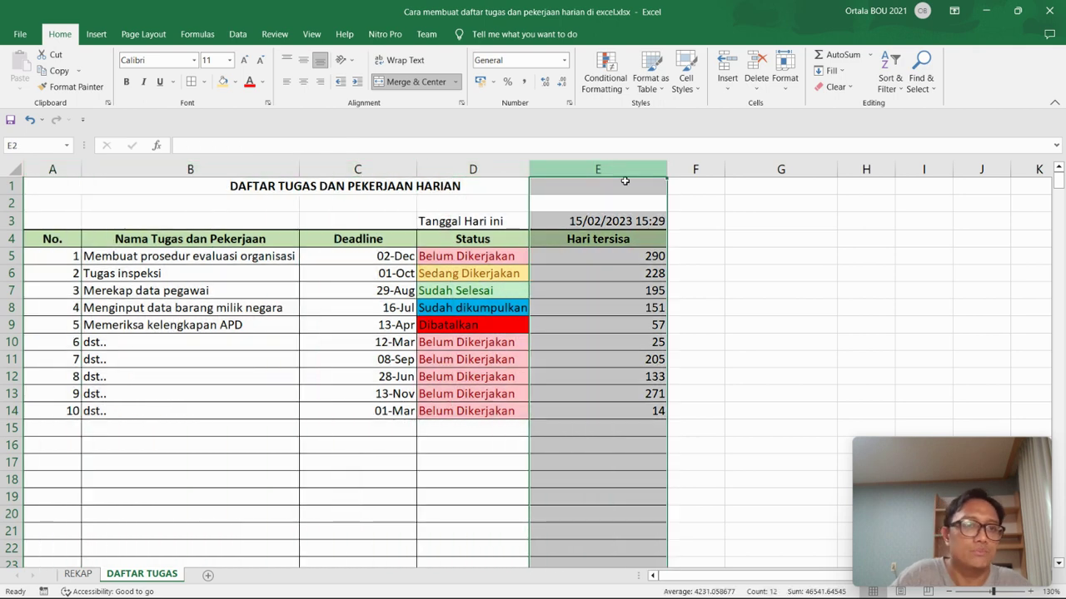
click(50, 239)
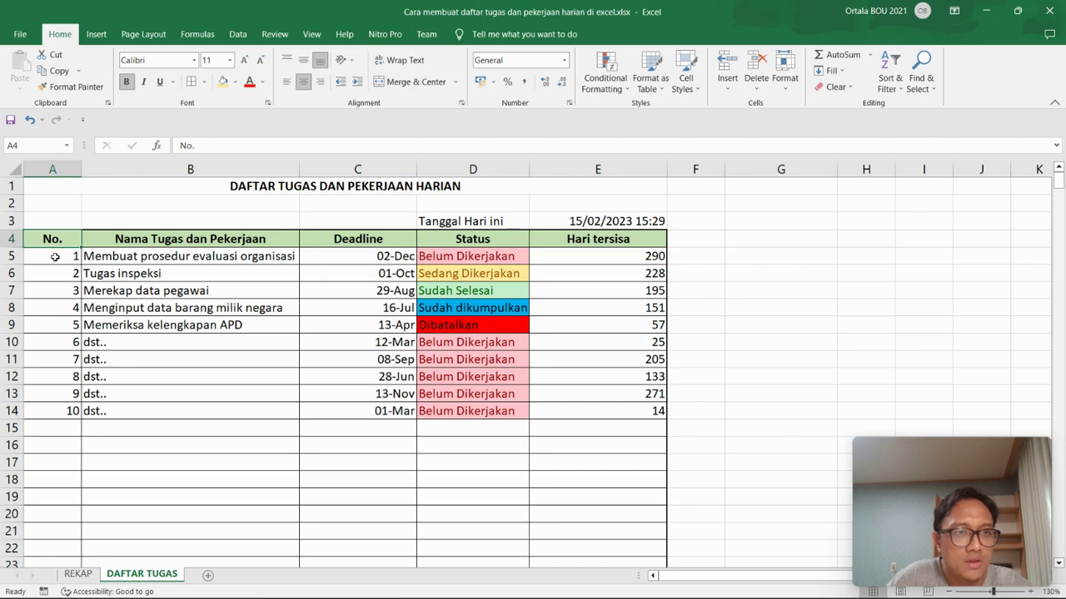
click(53, 254)
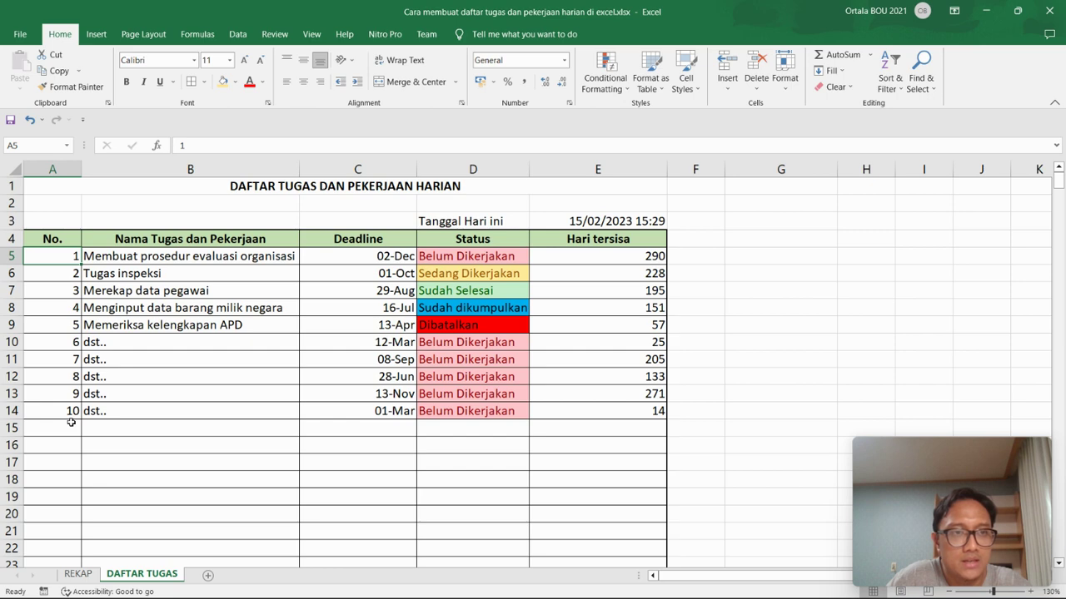
click(225, 258)
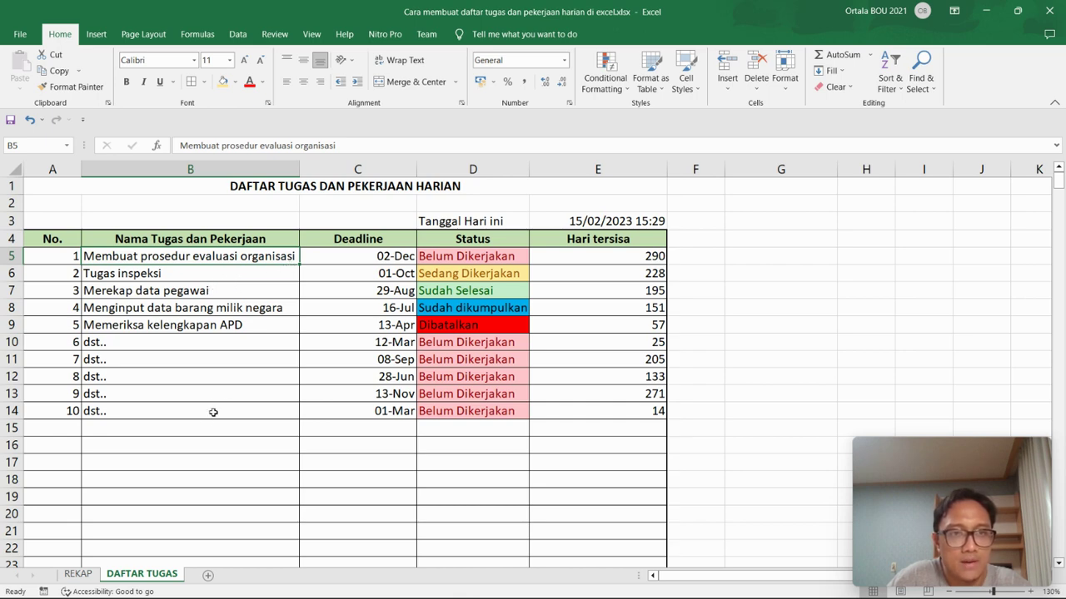
Enter 10 dec as the first task's deadline in C5 so E5 recalculates to 298 days.
click(389, 258)
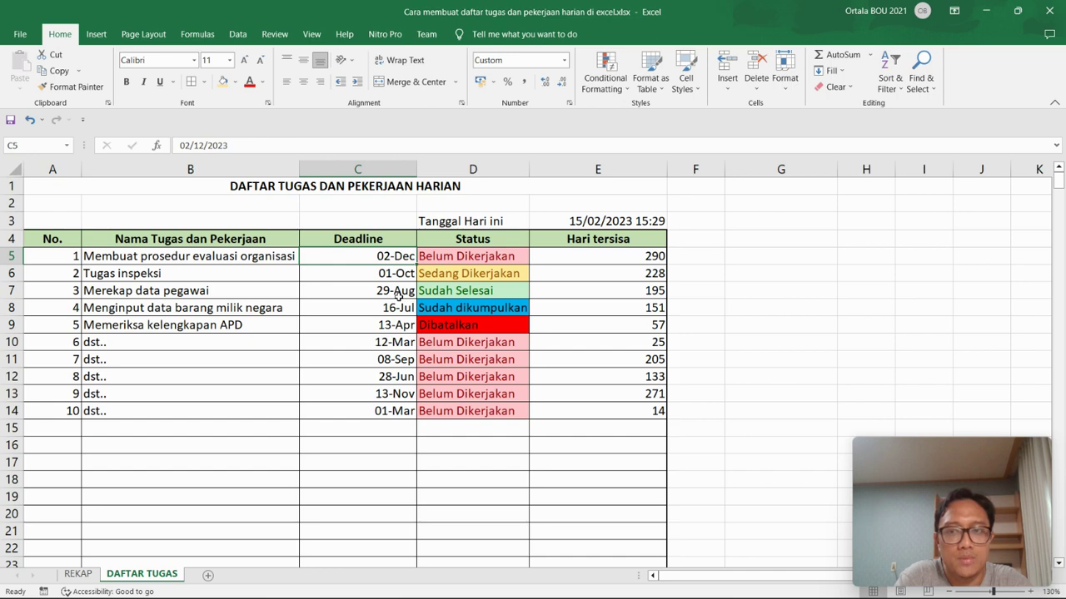
text(10)
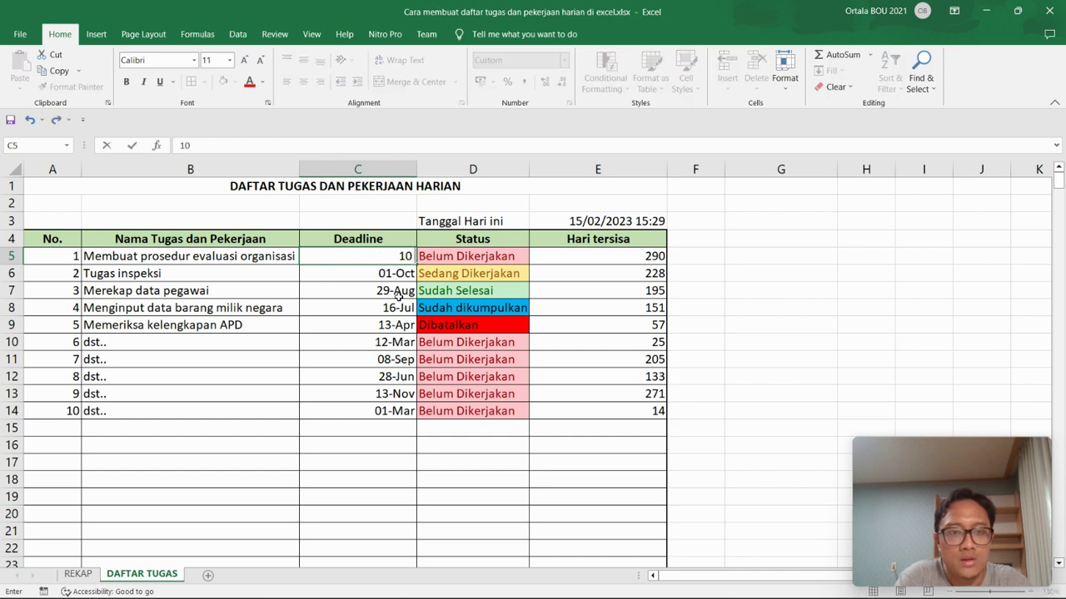
text( dec)
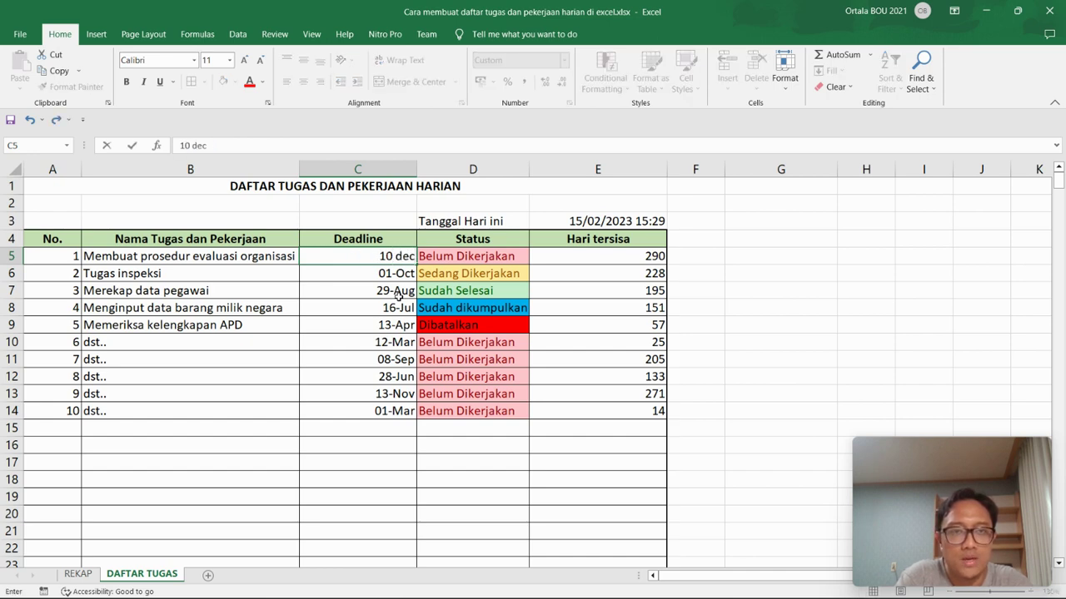
key(Return)
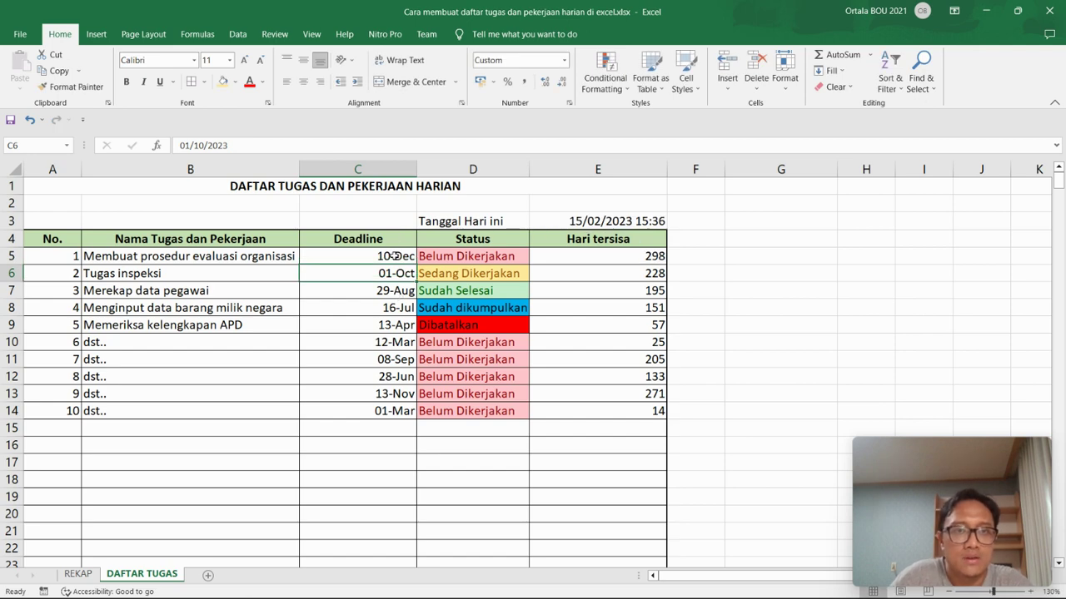
click(395, 257)
drag(241, 146, 180, 145)
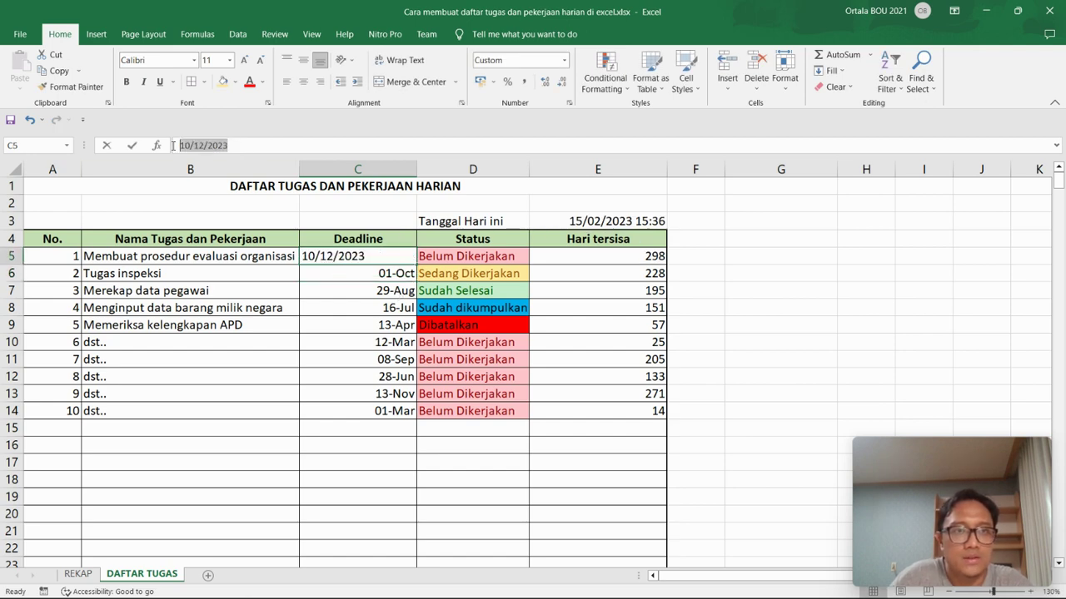
click(200, 146)
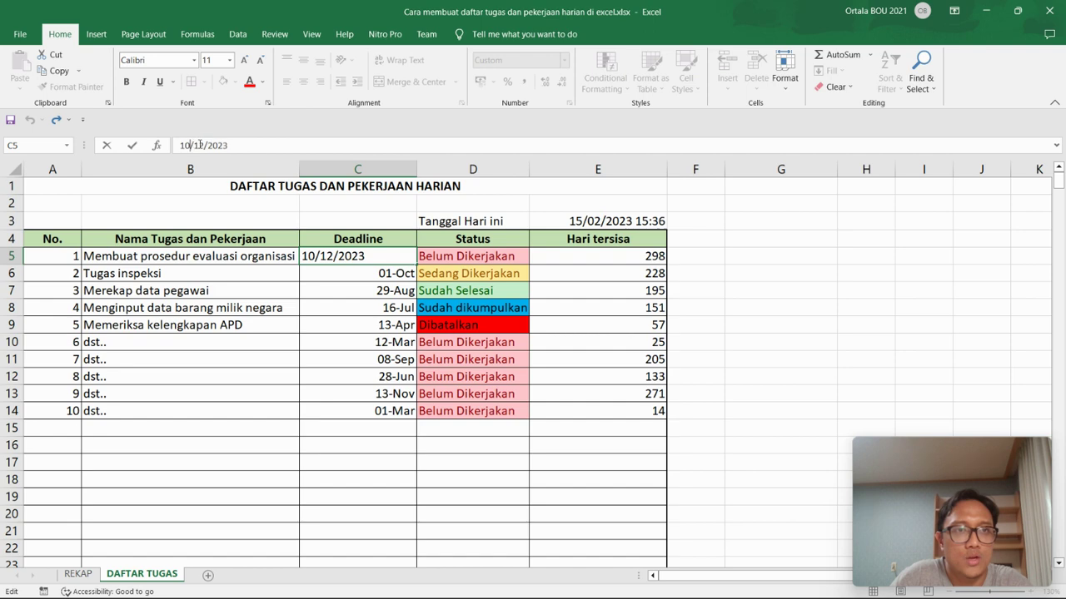
click(393, 280)
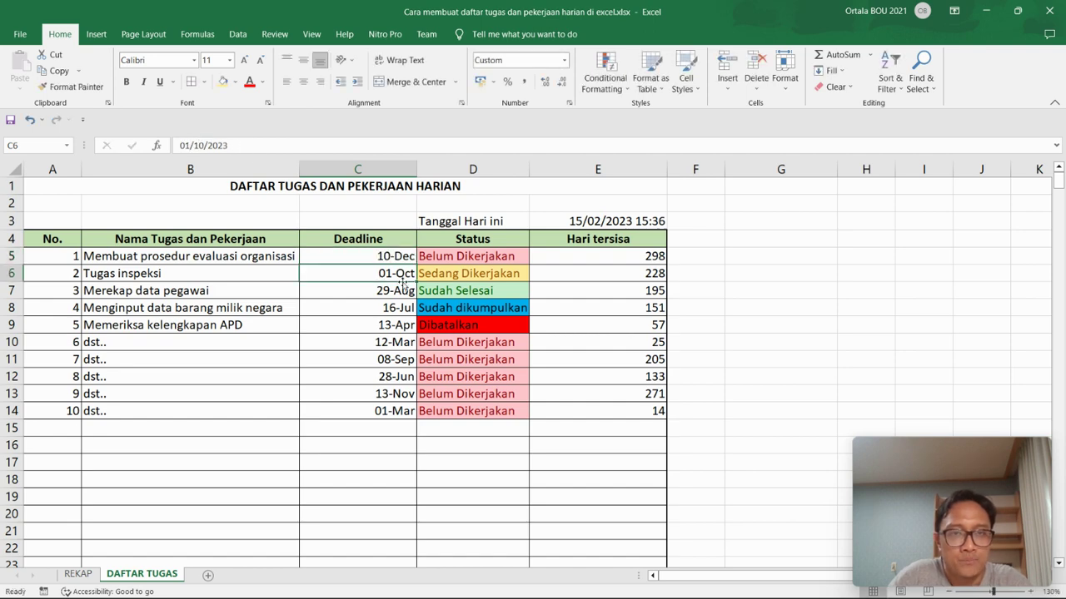
click(479, 250)
click(482, 242)
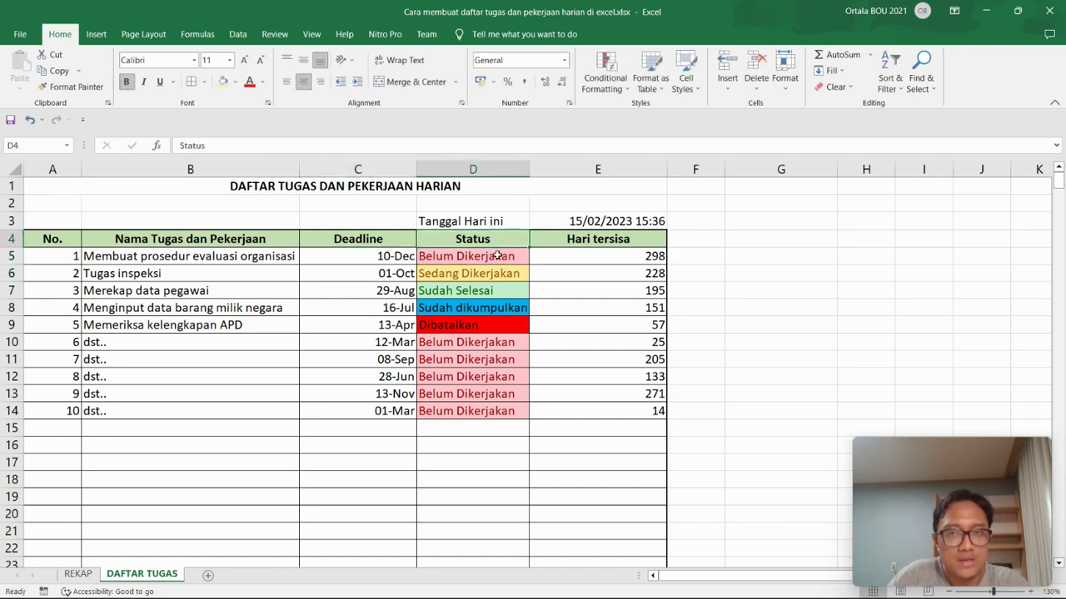
click(495, 255)
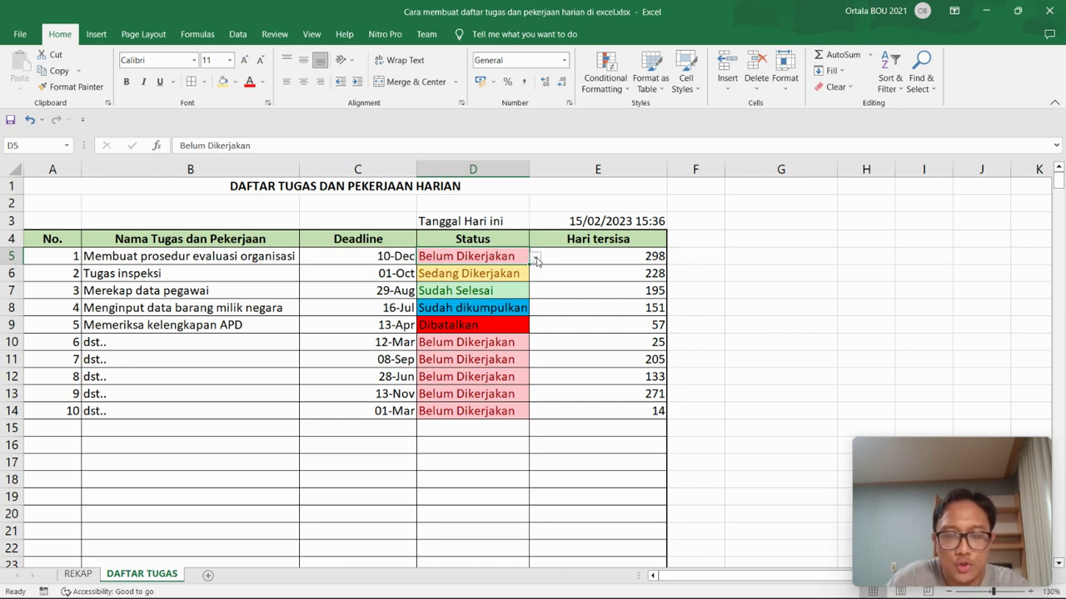
click(536, 258)
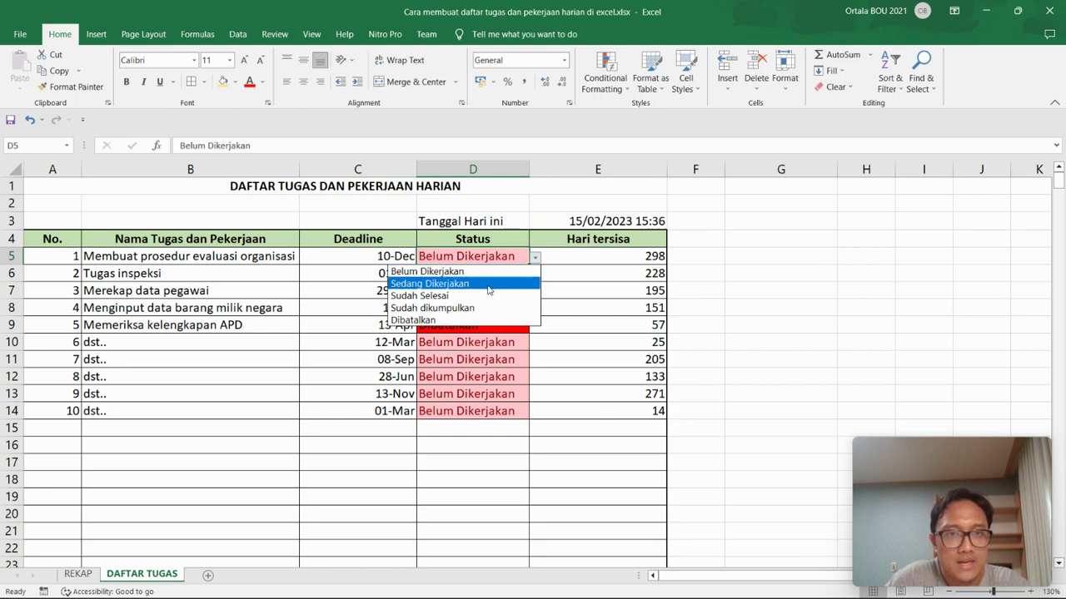
click(482, 321)
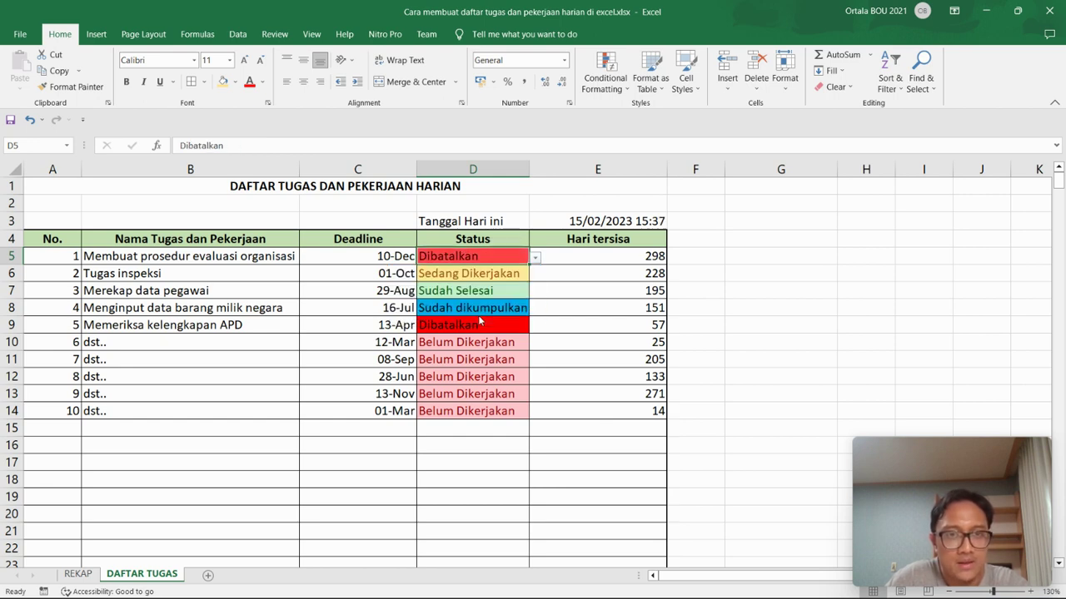
click(535, 259)
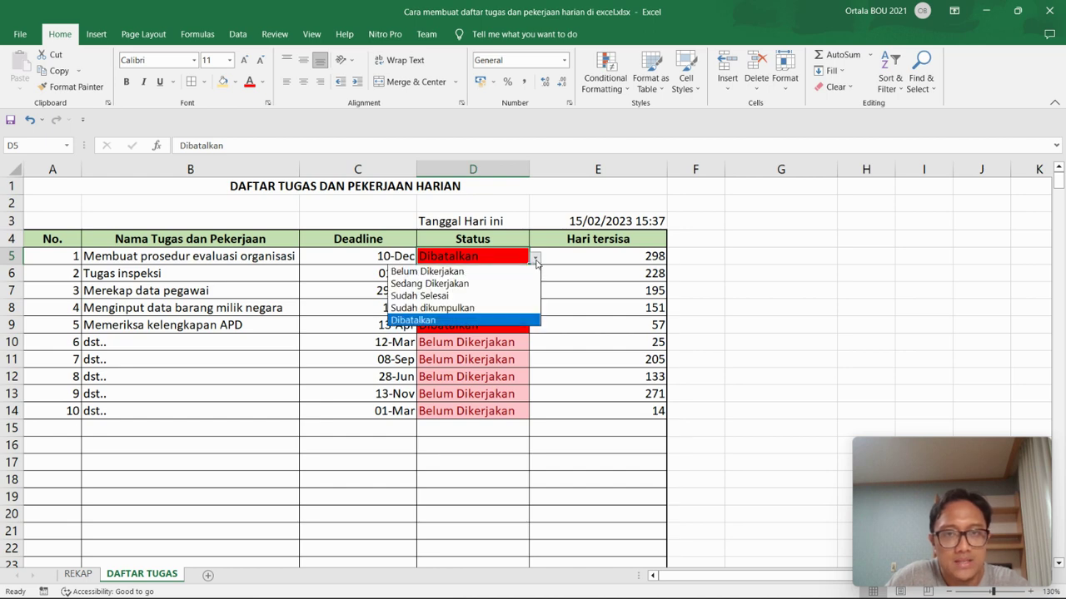
click(470, 273)
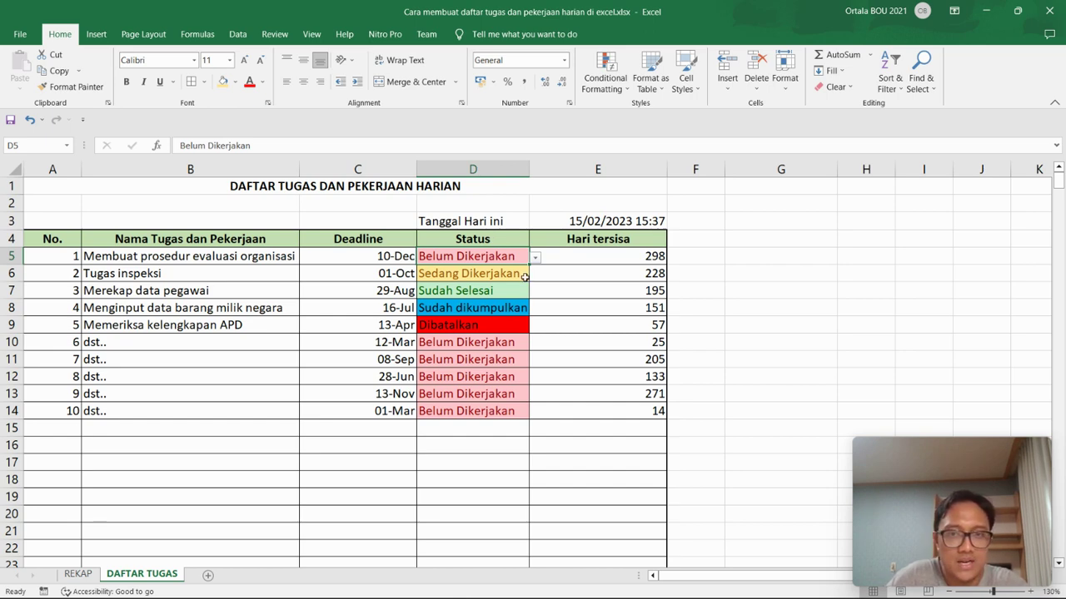
click(504, 310)
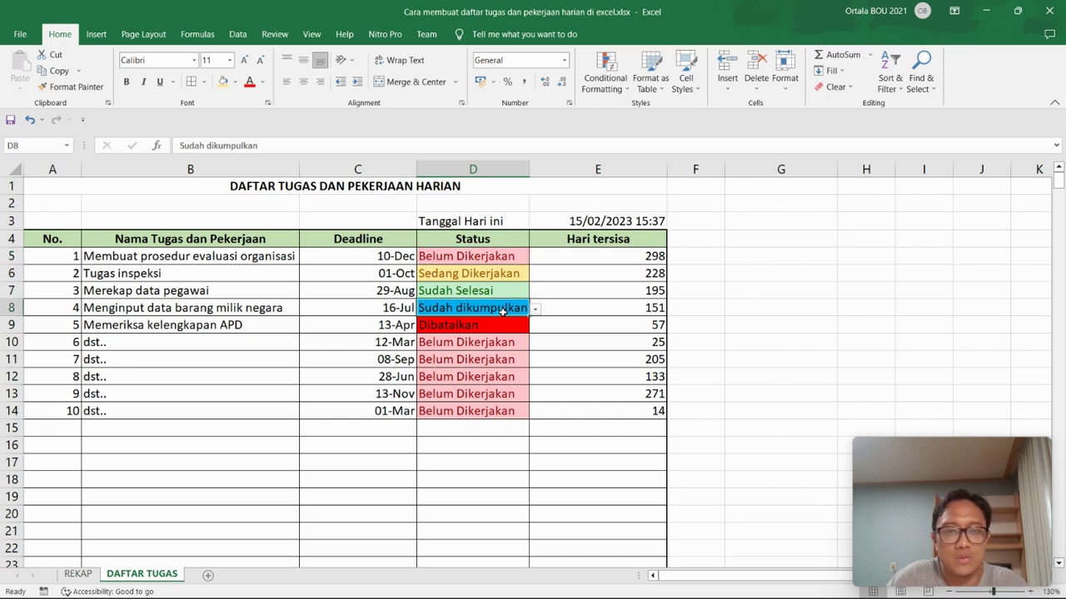
click(508, 257)
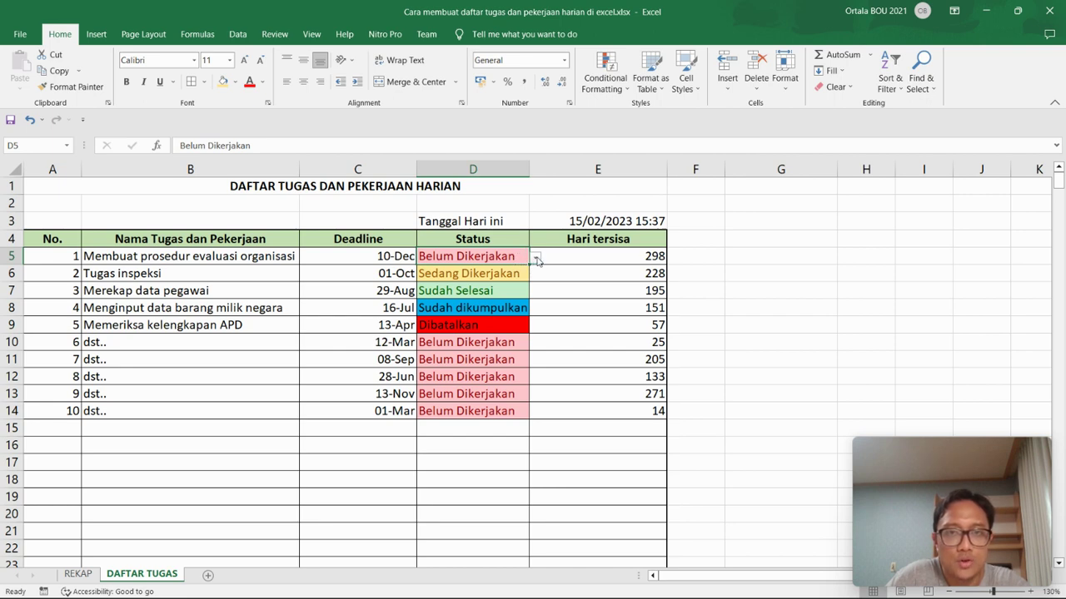
click(536, 258)
click(495, 256)
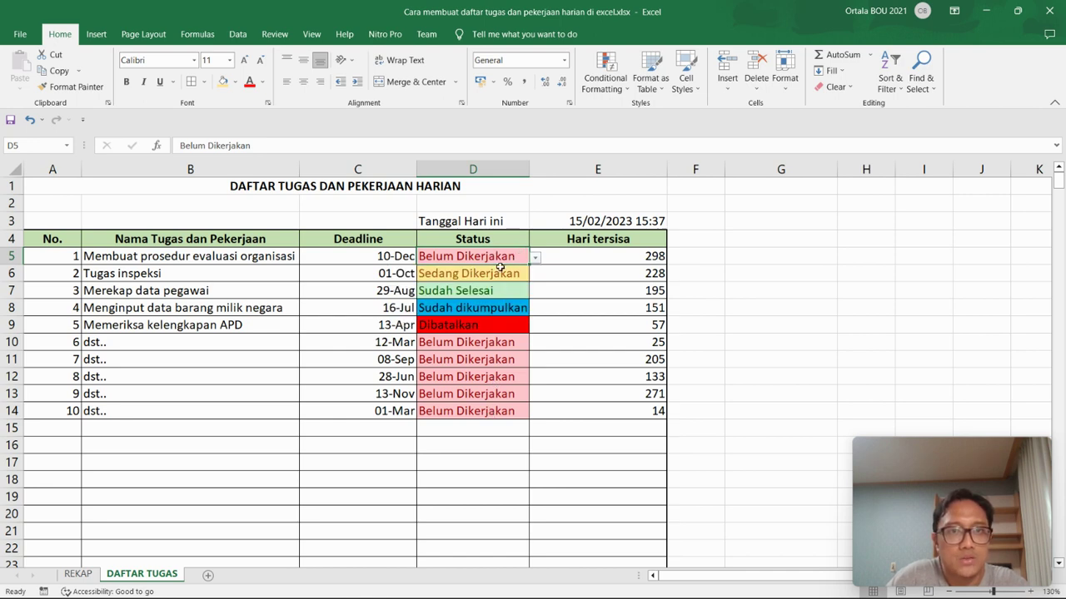
Give D5 a List data validation sourced from REKAP!B8:B12, accepting the warning.
click(237, 34)
click(640, 88)
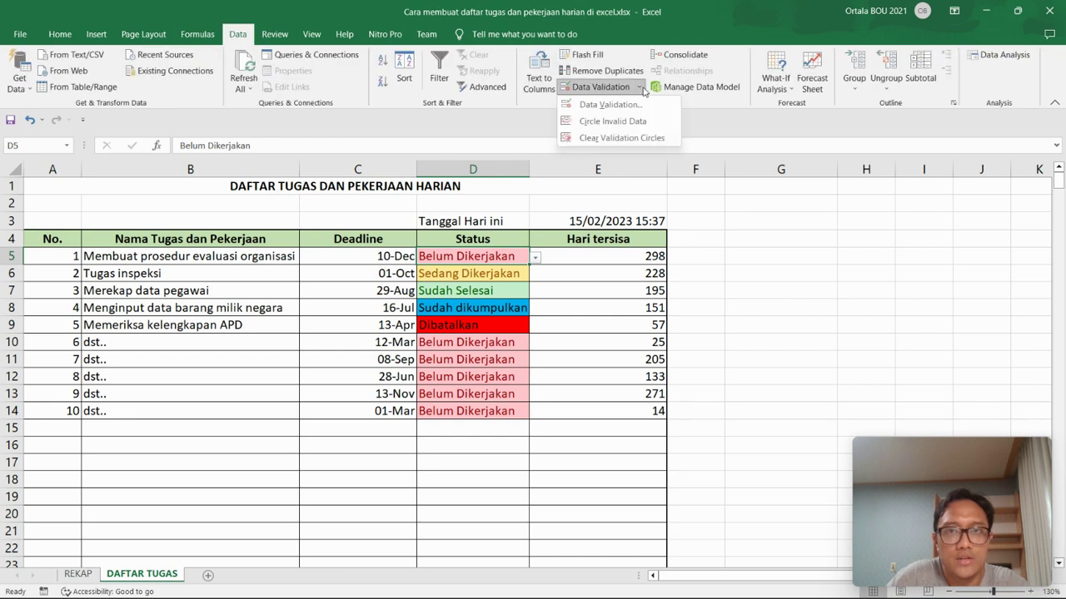
click(610, 104)
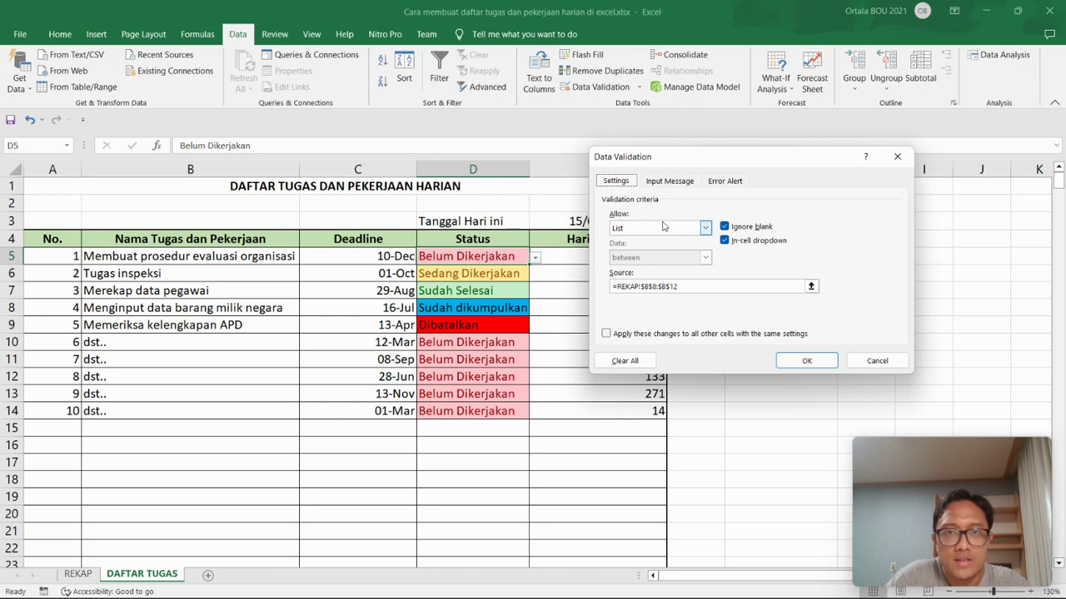
click(663, 227)
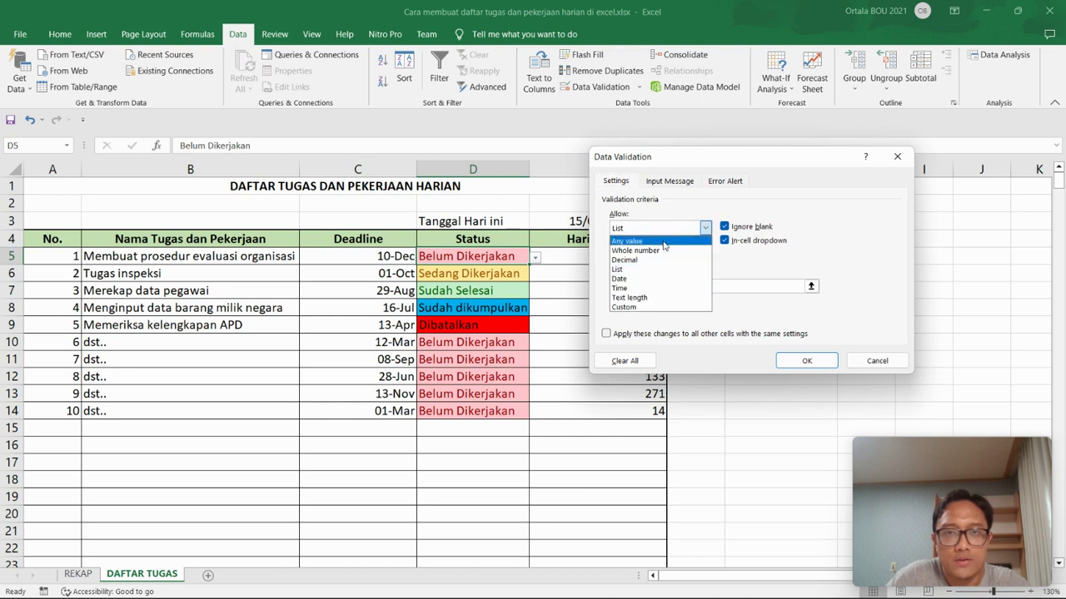
click(663, 244)
click(684, 229)
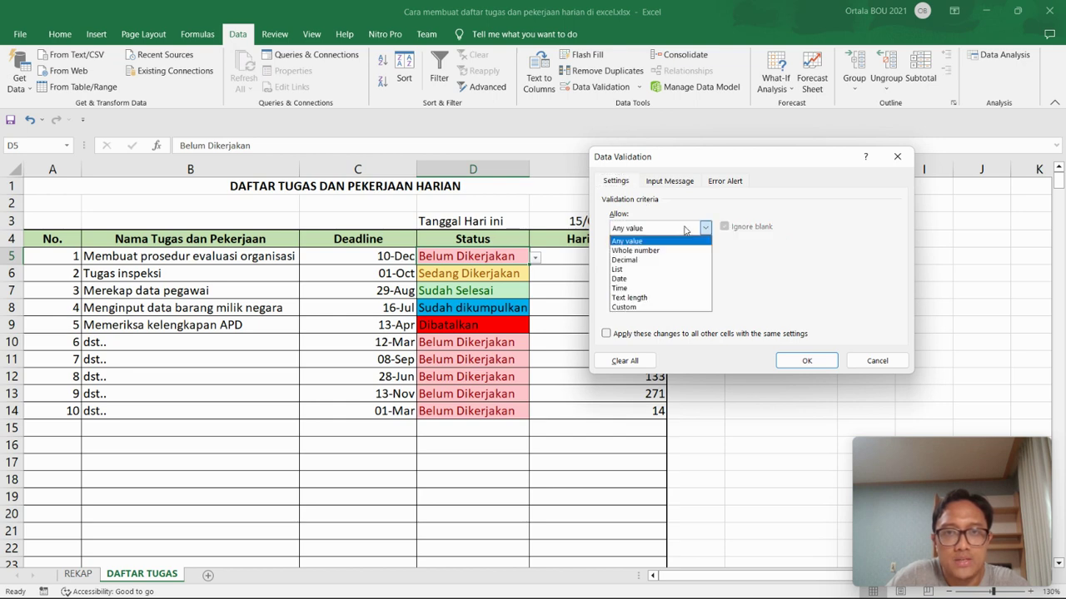
click(644, 270)
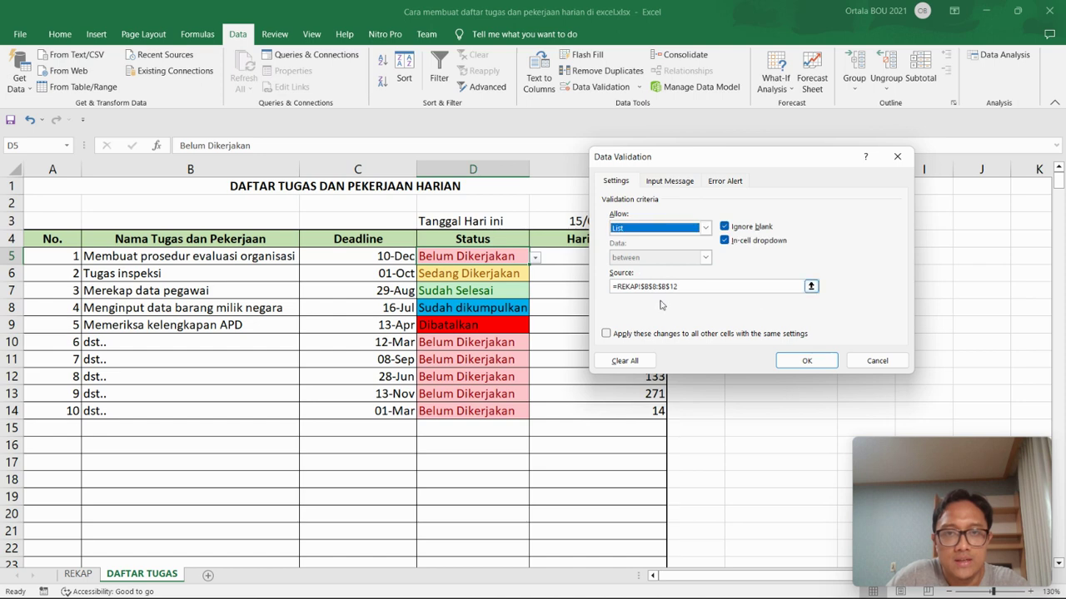
click(687, 285)
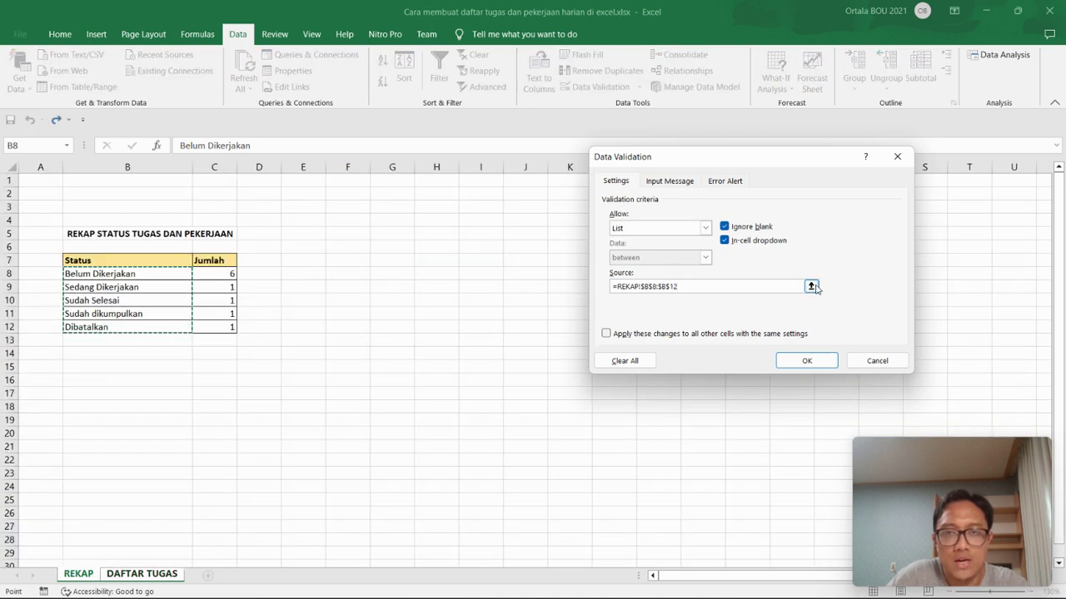
click(811, 287)
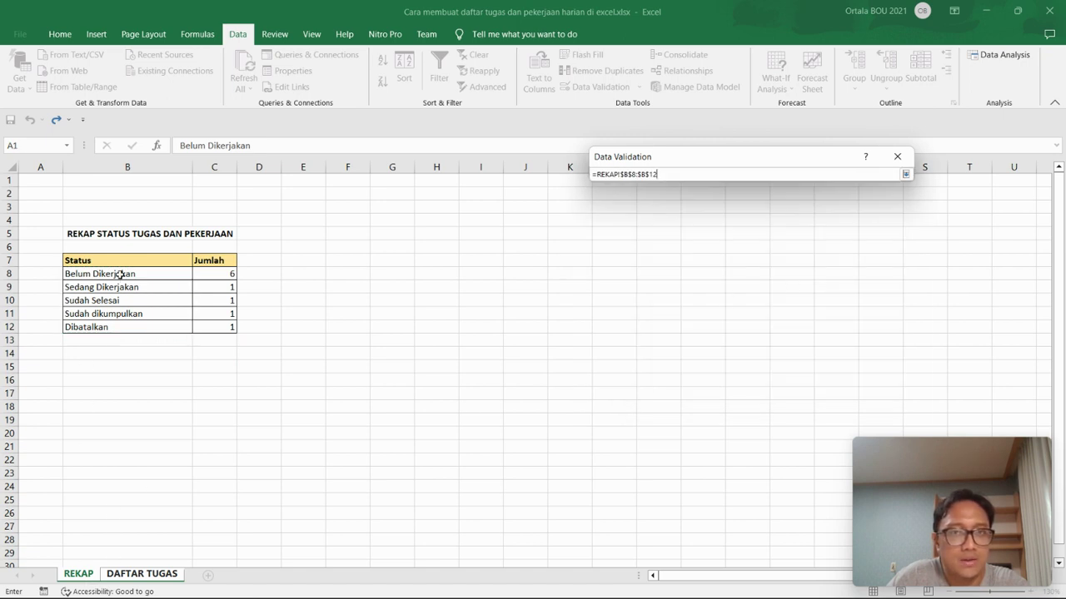
drag(121, 274, 119, 327)
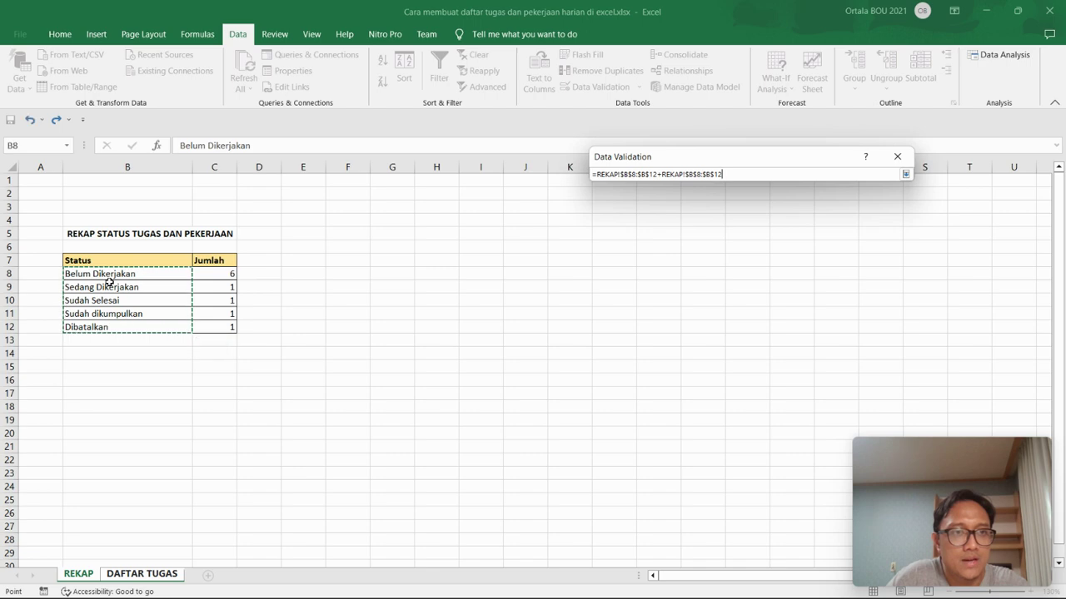
click(906, 173)
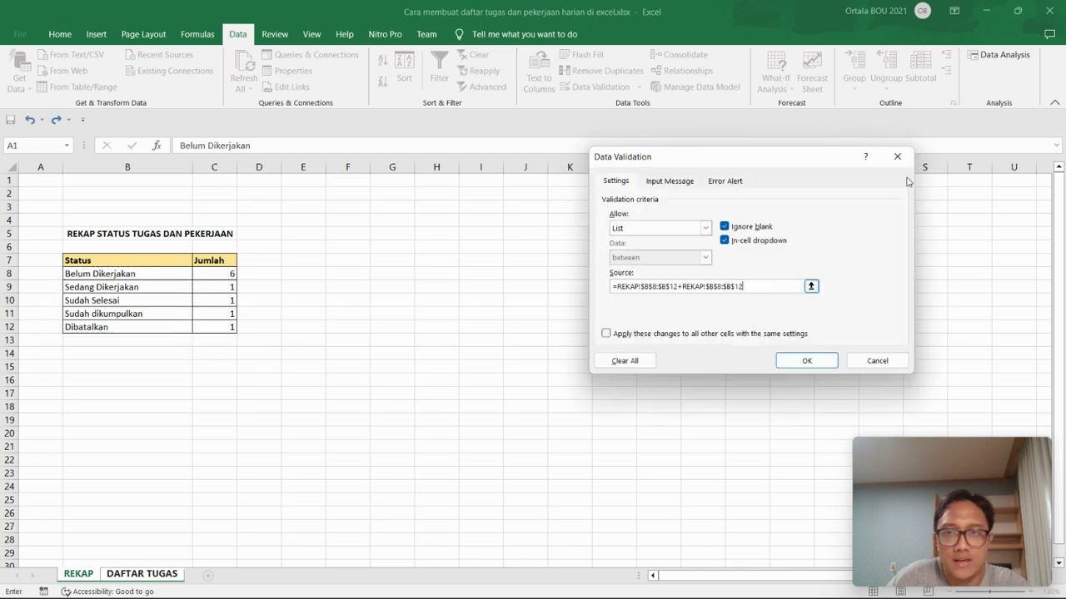
click(822, 364)
click(522, 342)
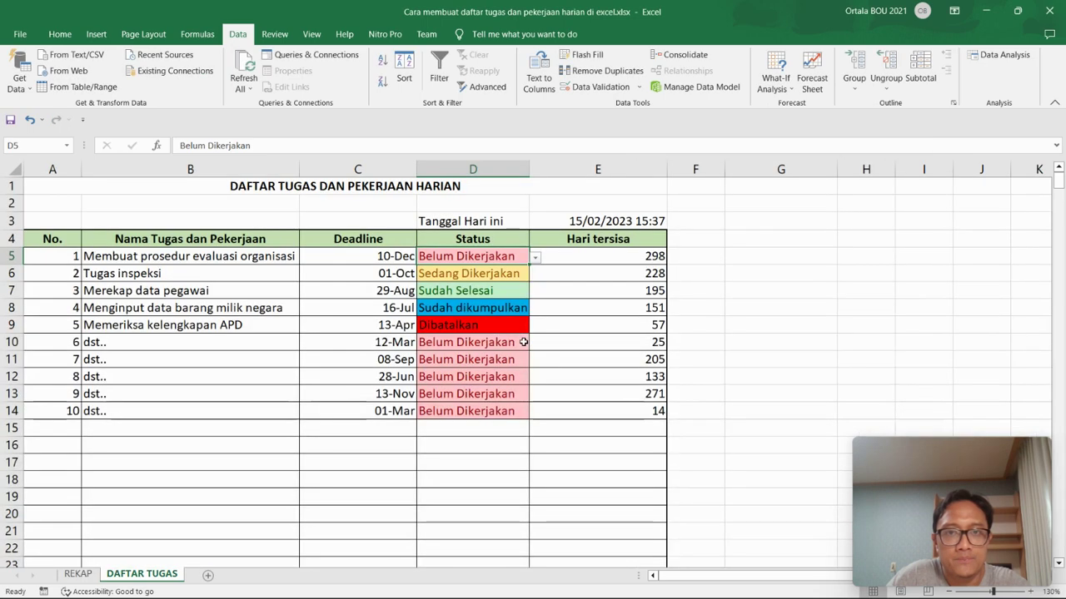
Check the status dropdowns in D6 and D10, then select the status range D5:D14.
click(498, 276)
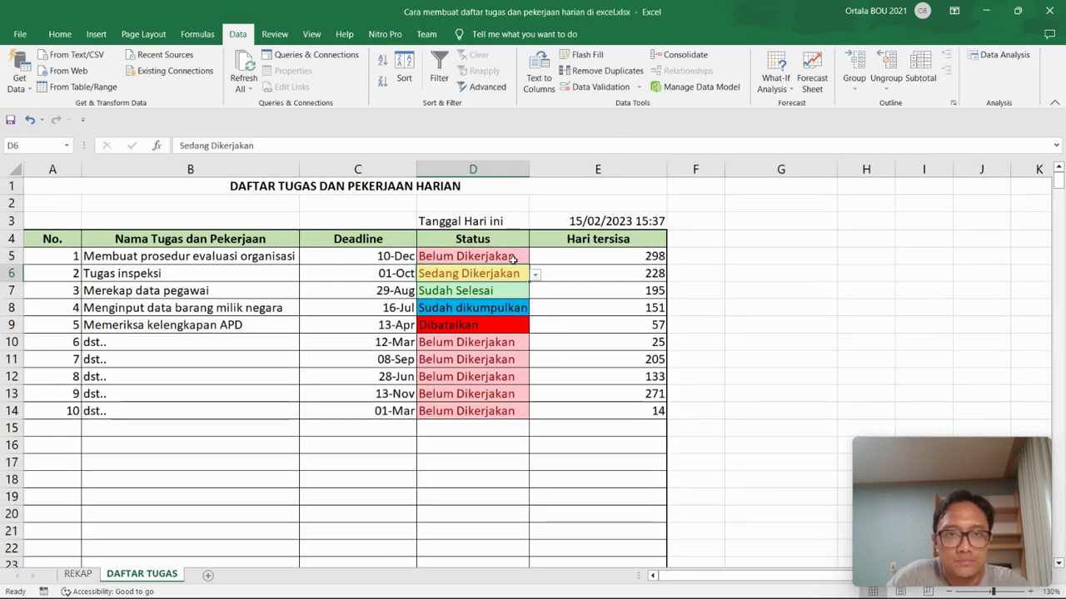
click(514, 259)
click(515, 340)
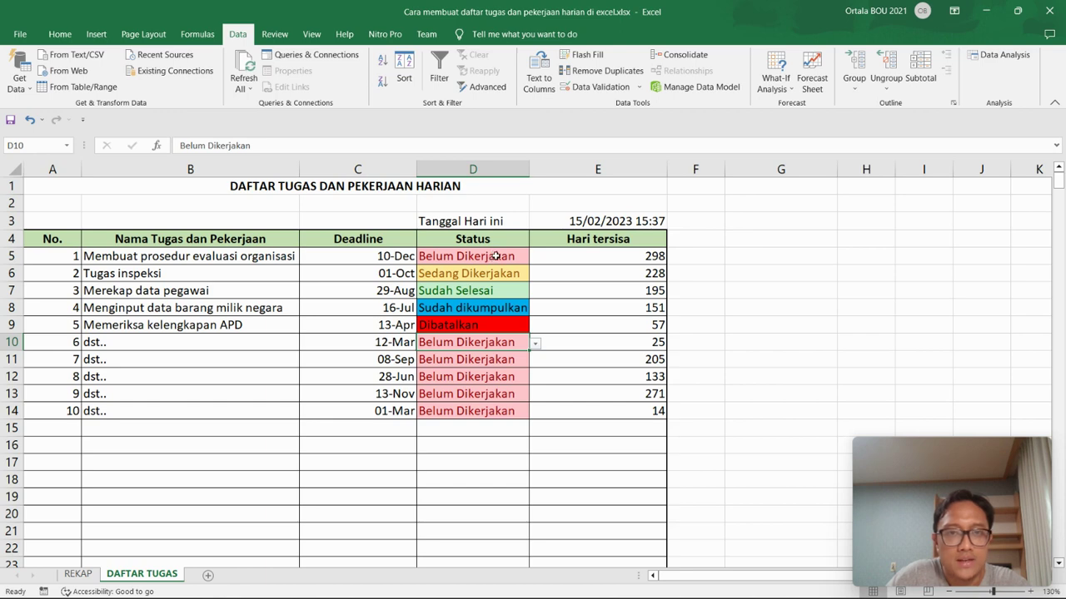
click(496, 256)
drag(497, 256, 513, 412)
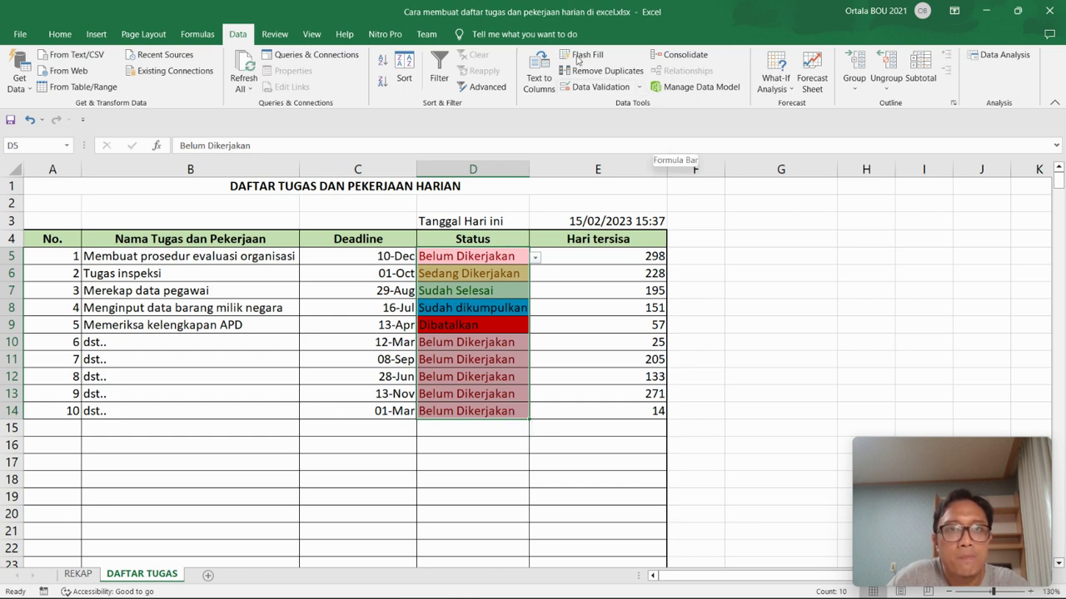
click(60, 36)
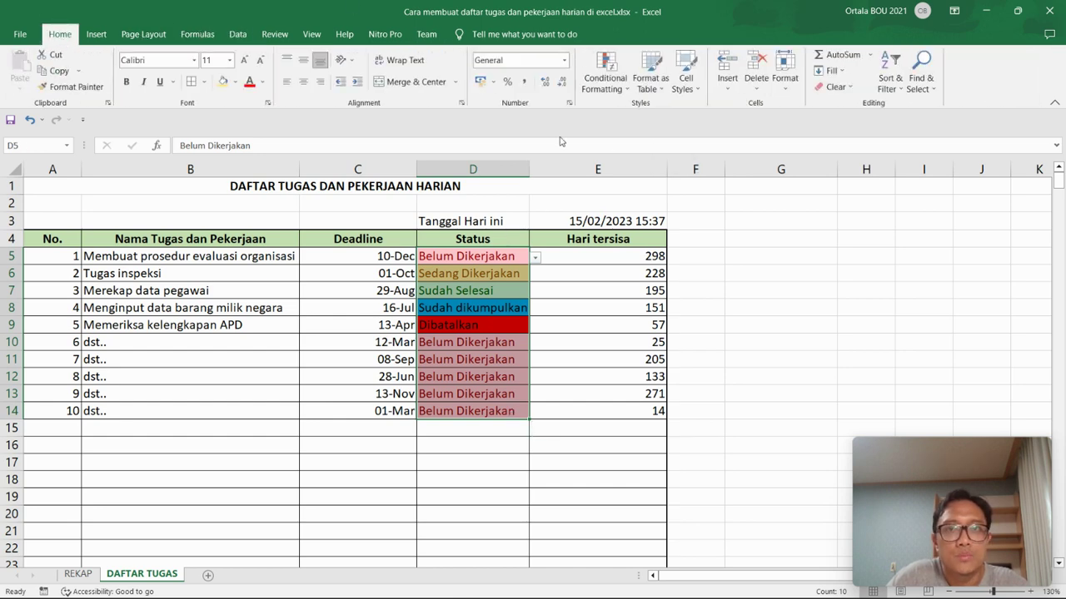
Add an Equal To rule marking 'Belum Dikerjakan' statuses with Light Red Fill and dark red text.
click(628, 90)
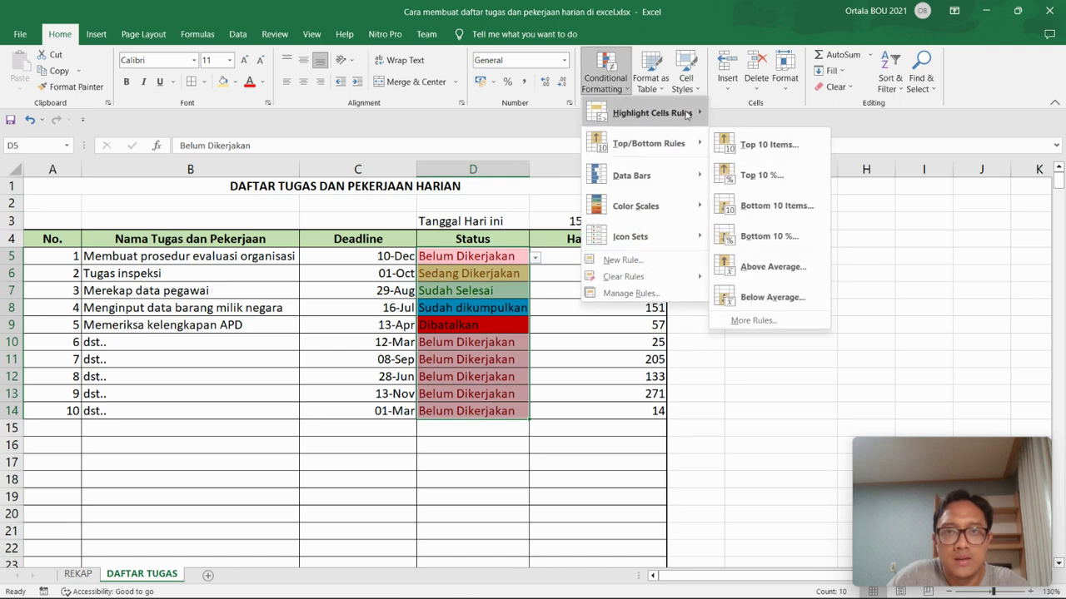
mouse_move(649, 113)
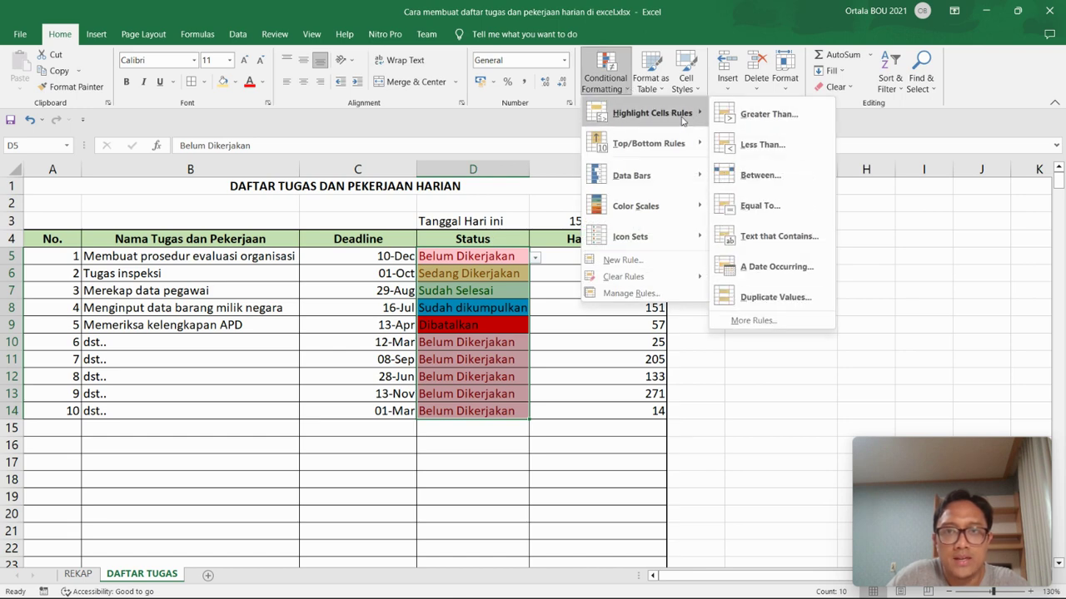
click(782, 208)
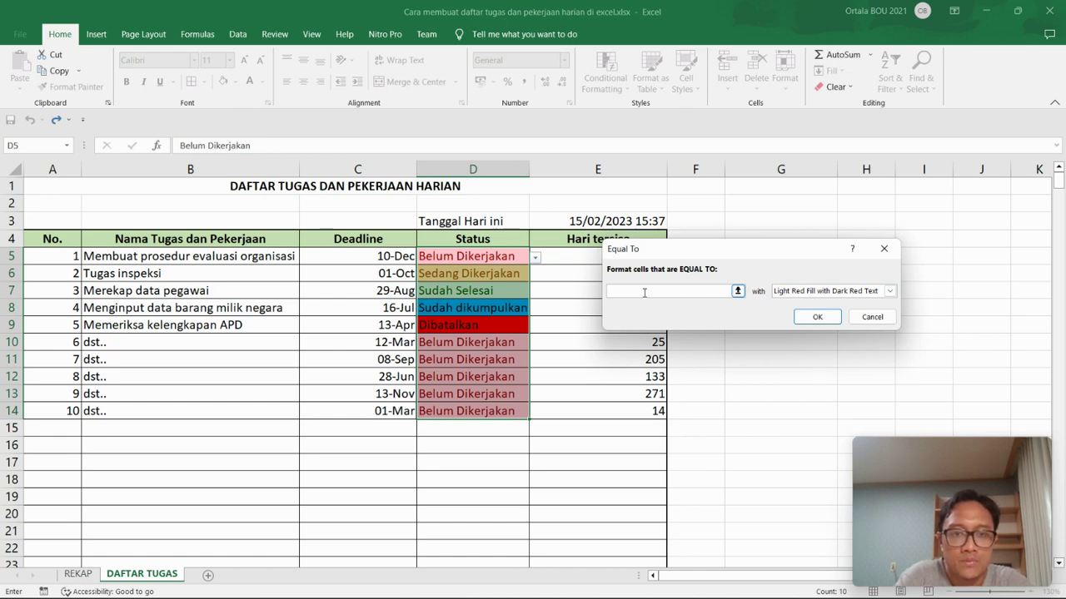
text(BelumDik)
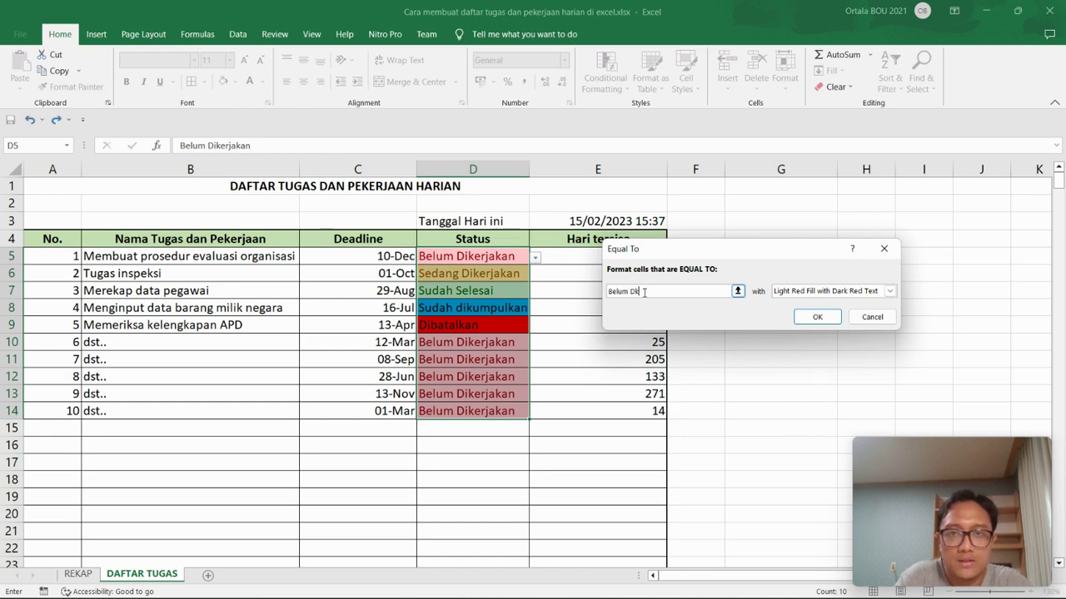
text(n)
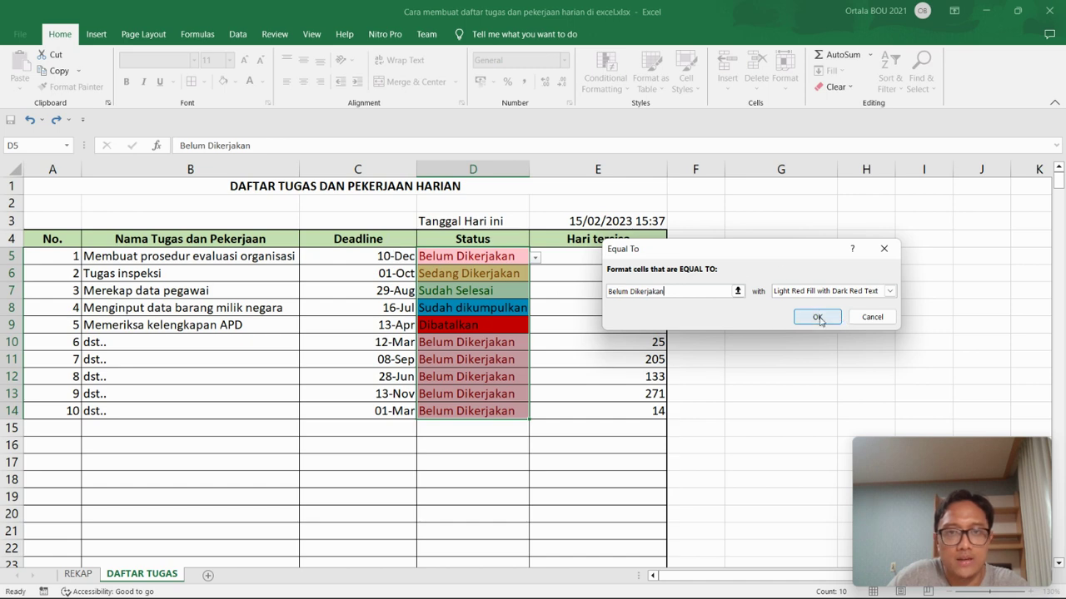
click(818, 318)
Inspect E5's DATEDIF formula and the C5 deadline it counts to, leaving the formula unchanged.
click(687, 357)
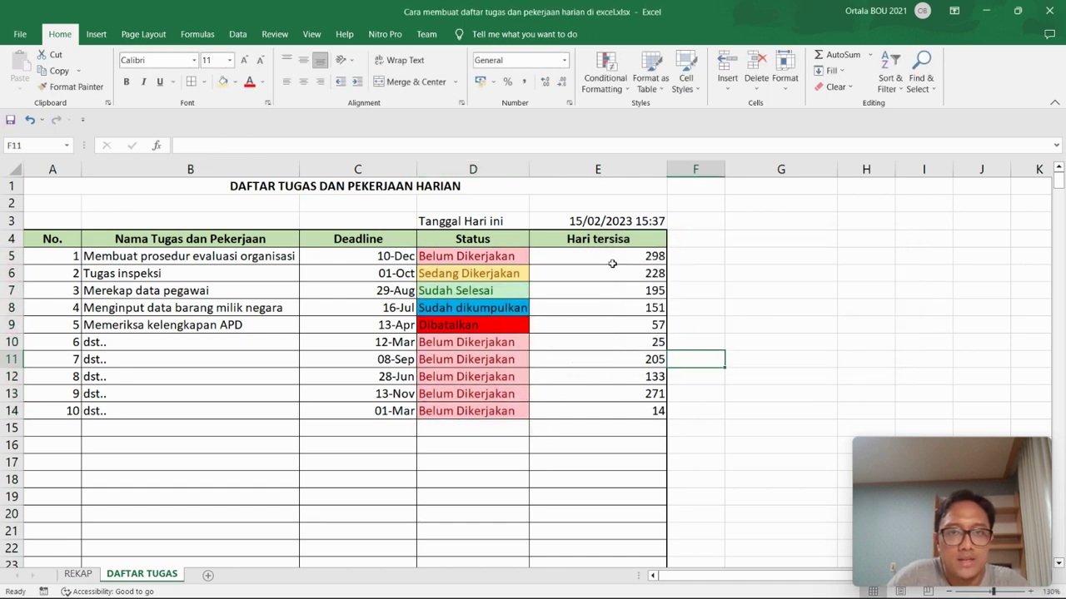
click(612, 263)
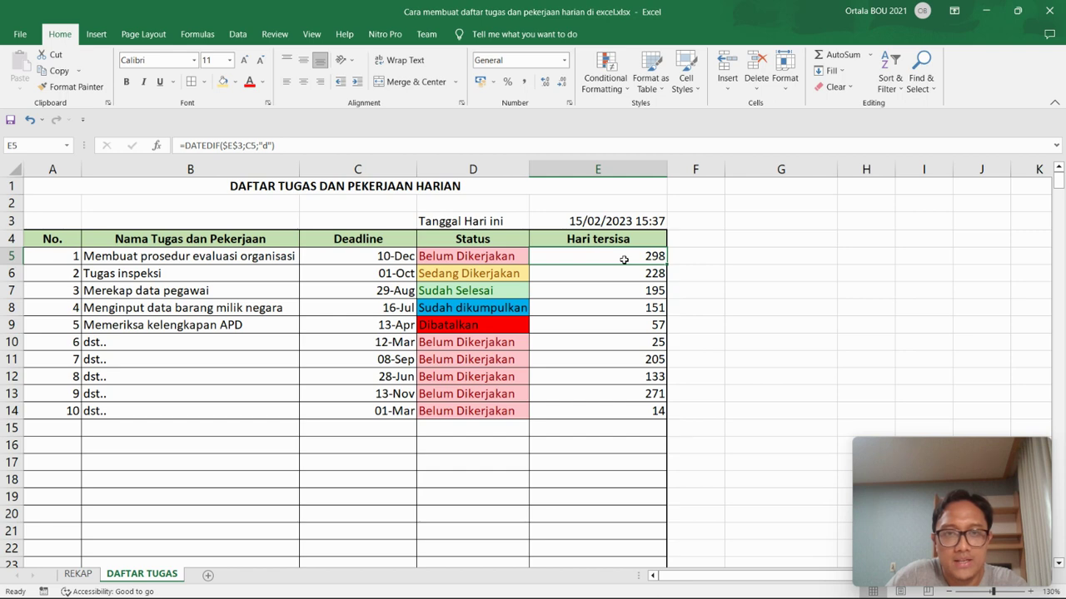
click(397, 264)
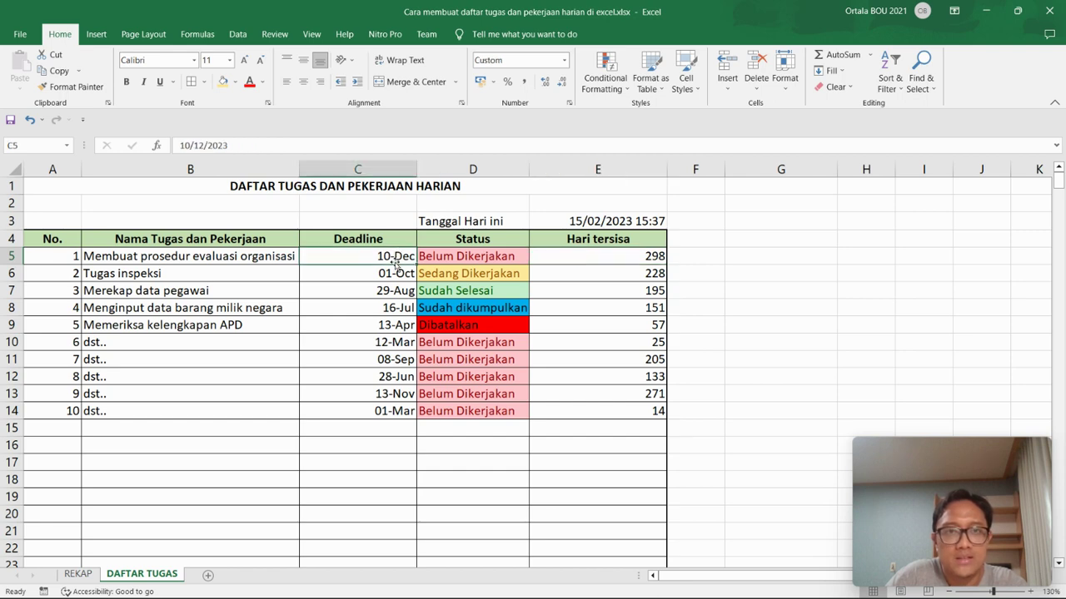
click(610, 257)
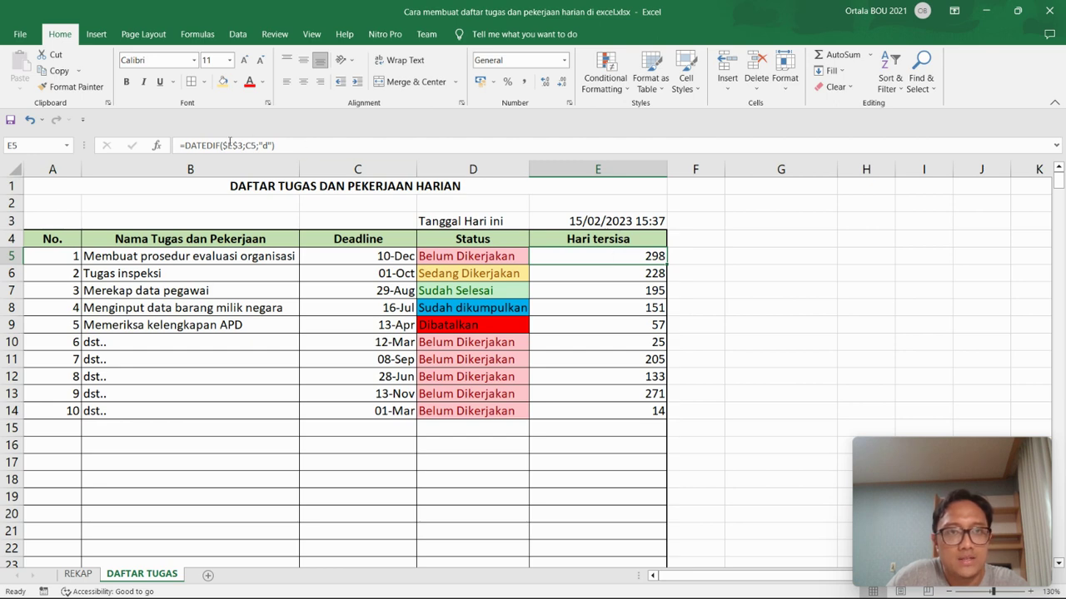
drag(221, 146, 241, 147)
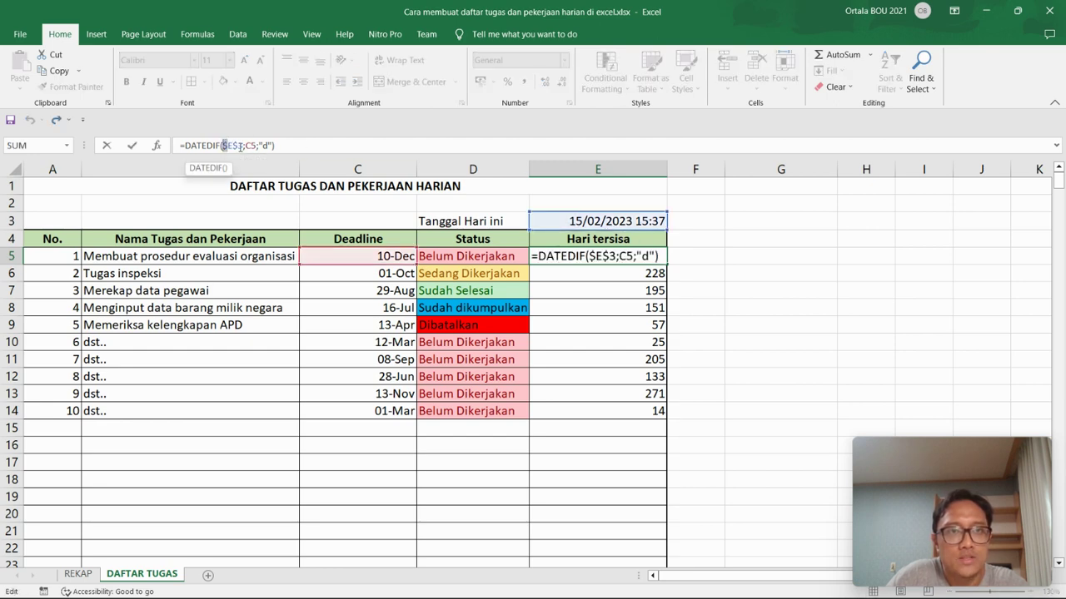
click(707, 306)
key(Escape)
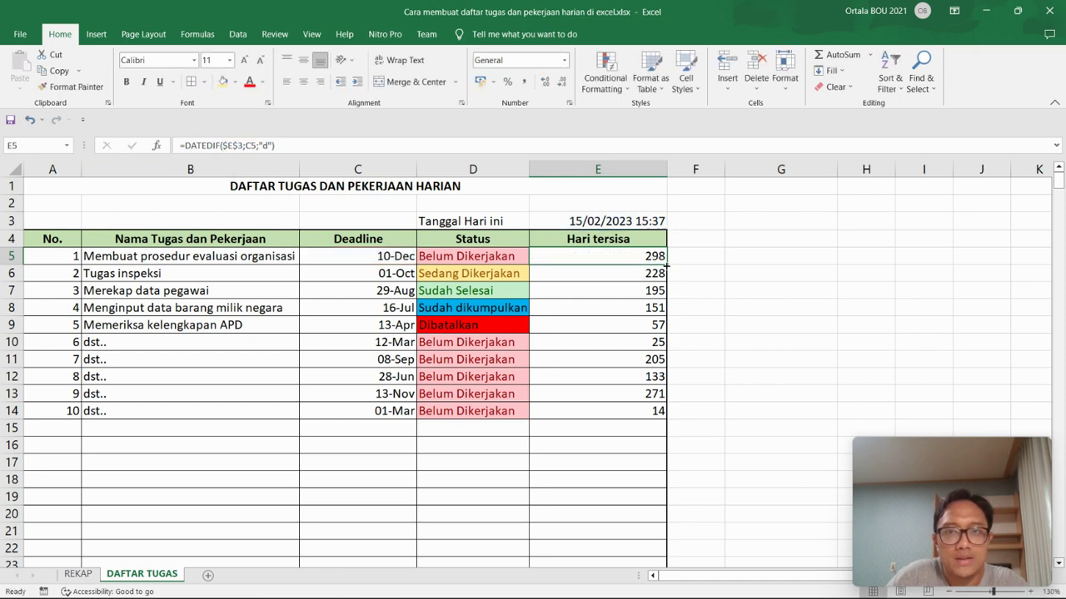
Fill the days-remaining formula down to E14 and check the =NOW() date in E3.
drag(666, 266, 677, 417)
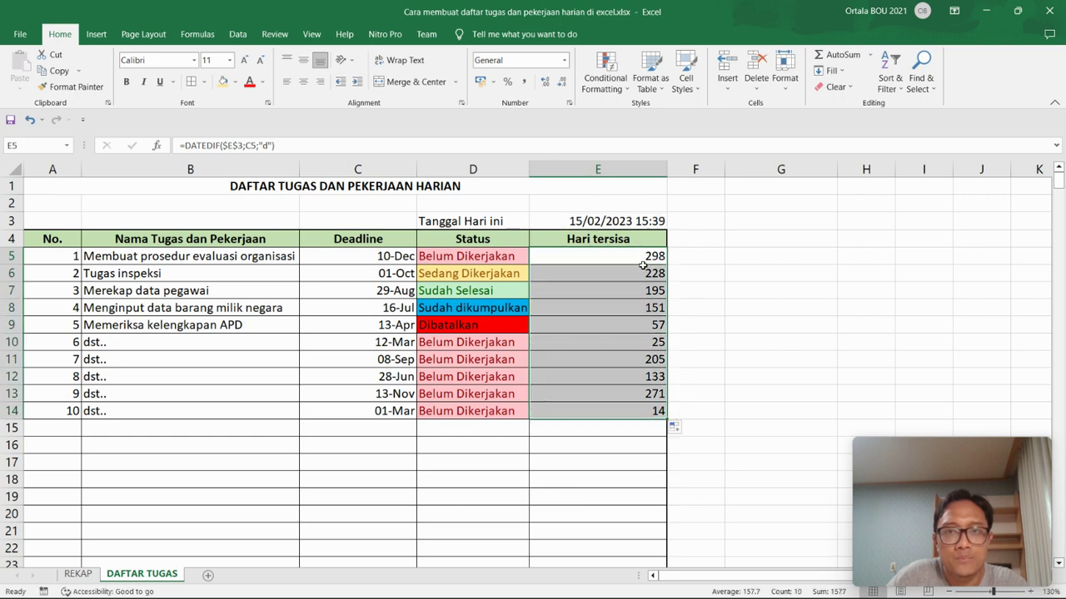
click(625, 220)
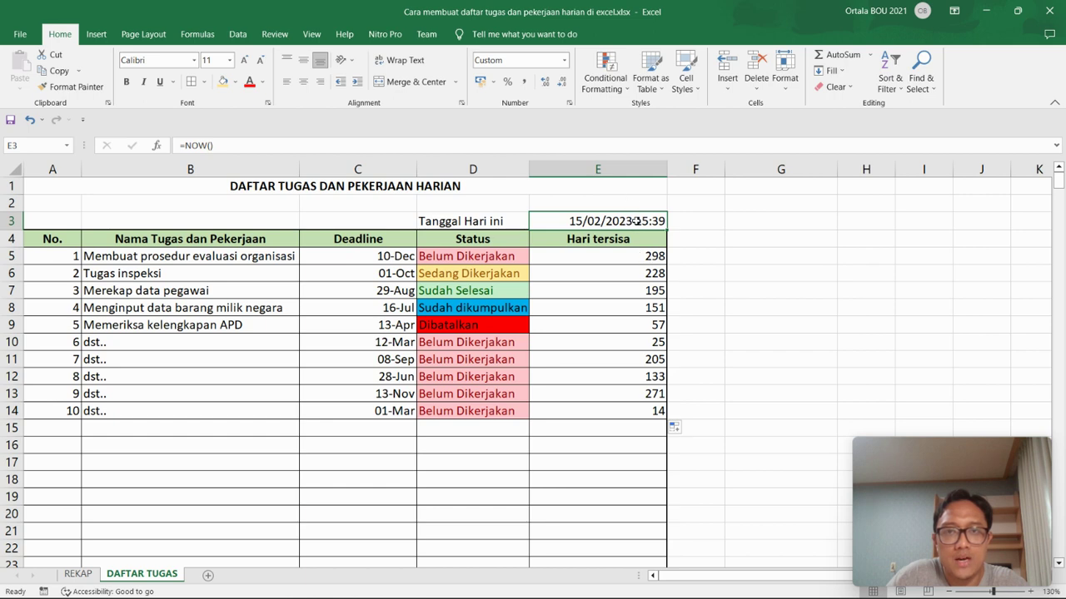
click(639, 258)
click(635, 220)
click(651, 258)
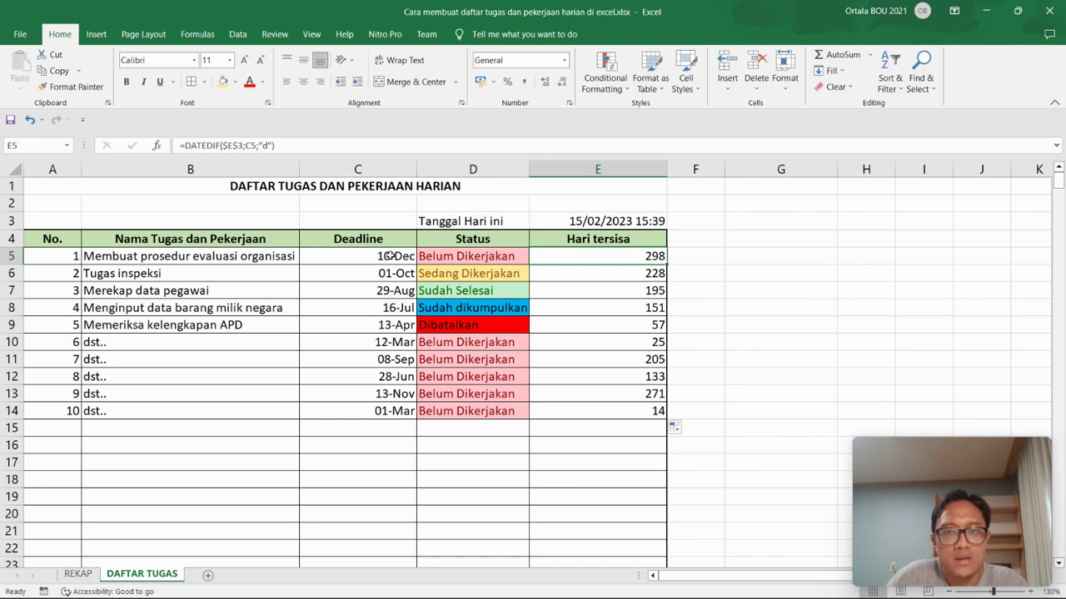
click(393, 258)
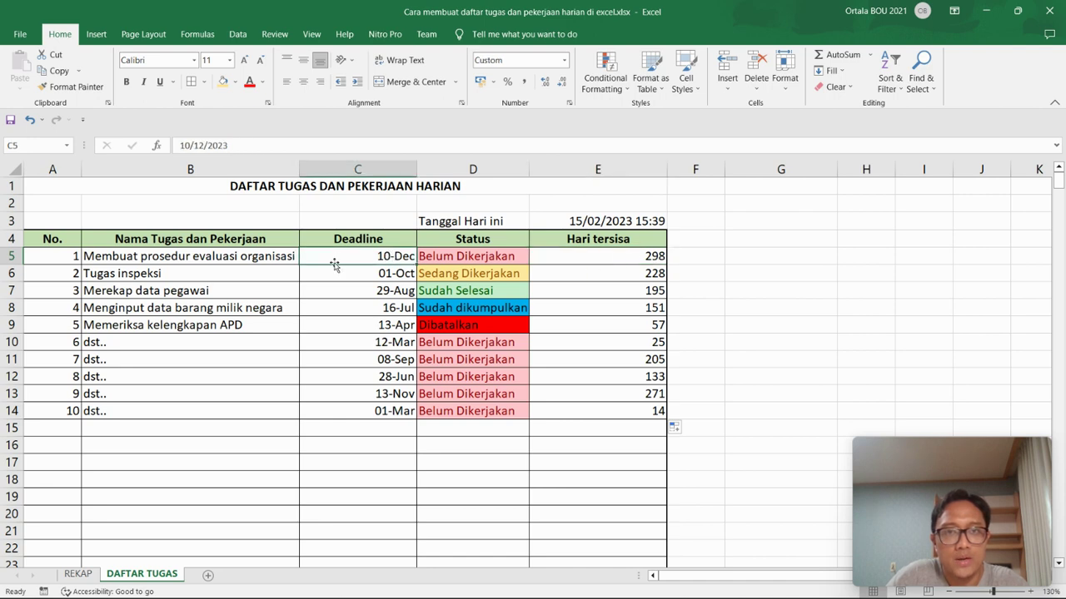
key(Down)
key(Down)
key(Down)
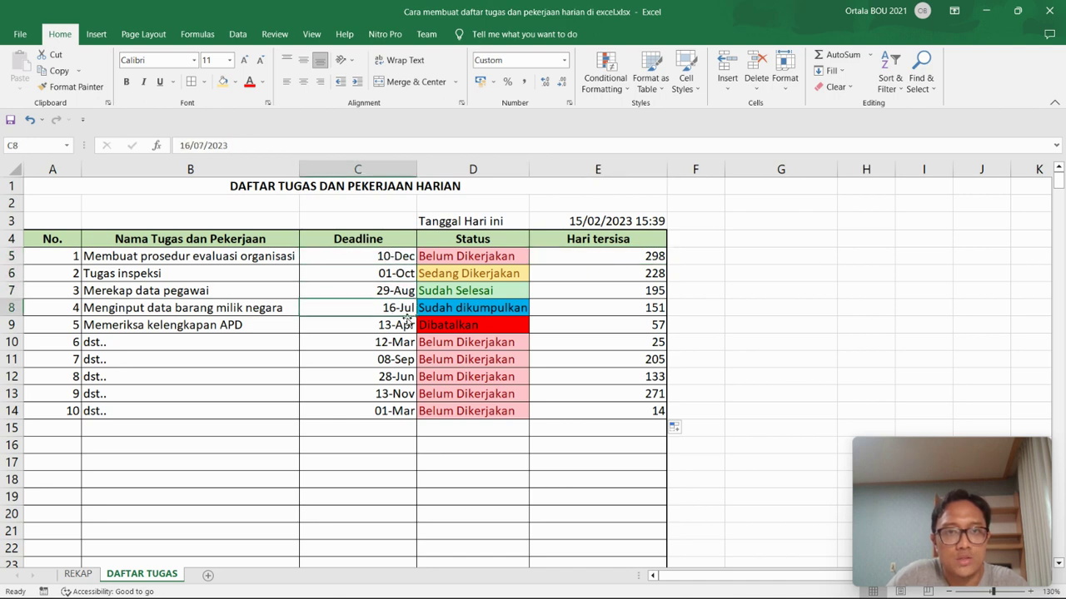
key(Down)
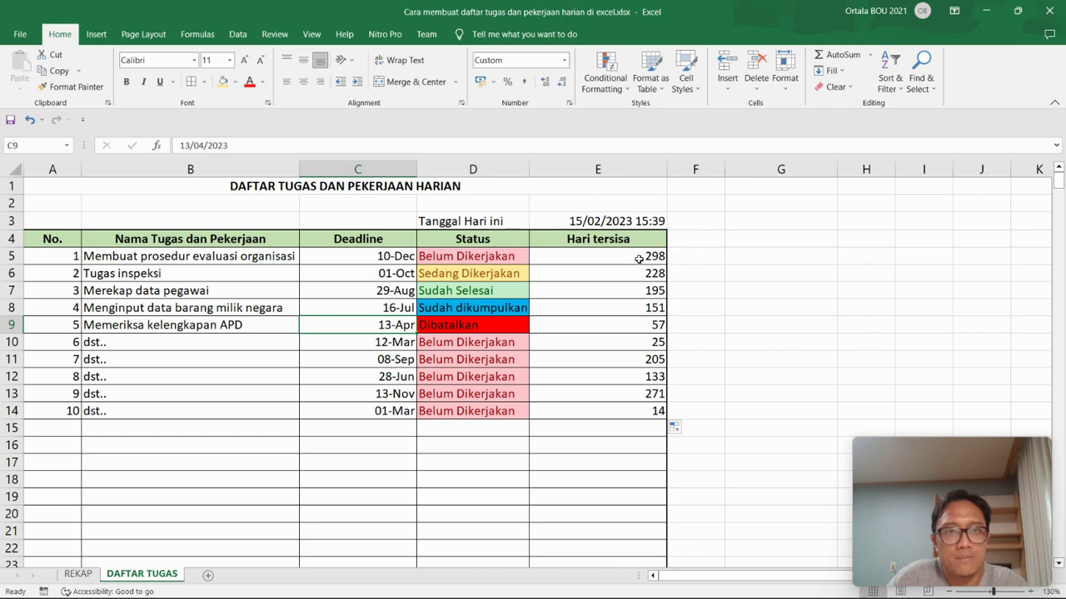
click(639, 258)
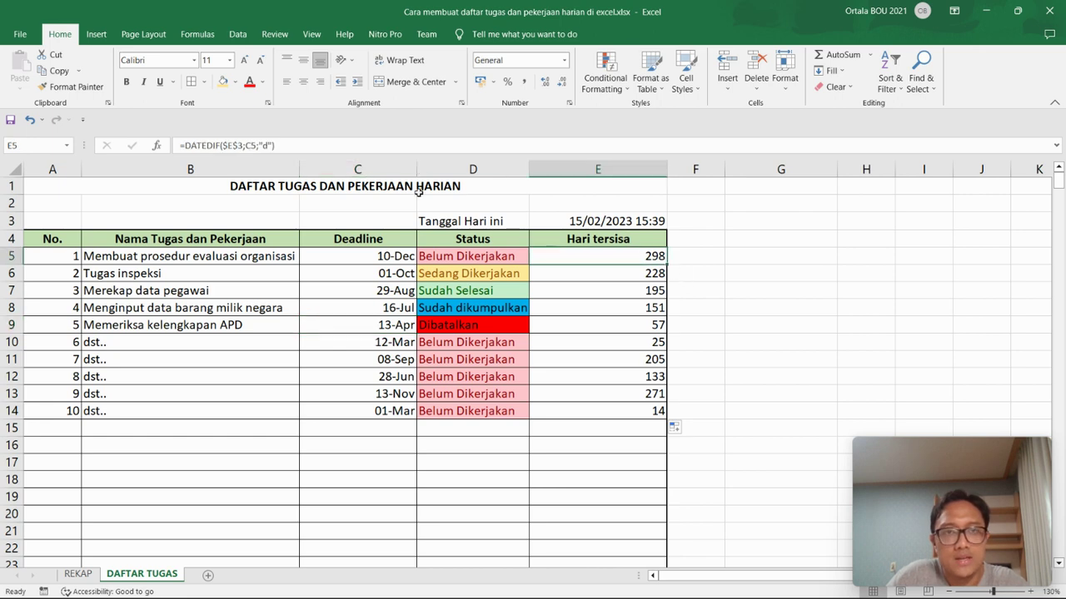
click(264, 145)
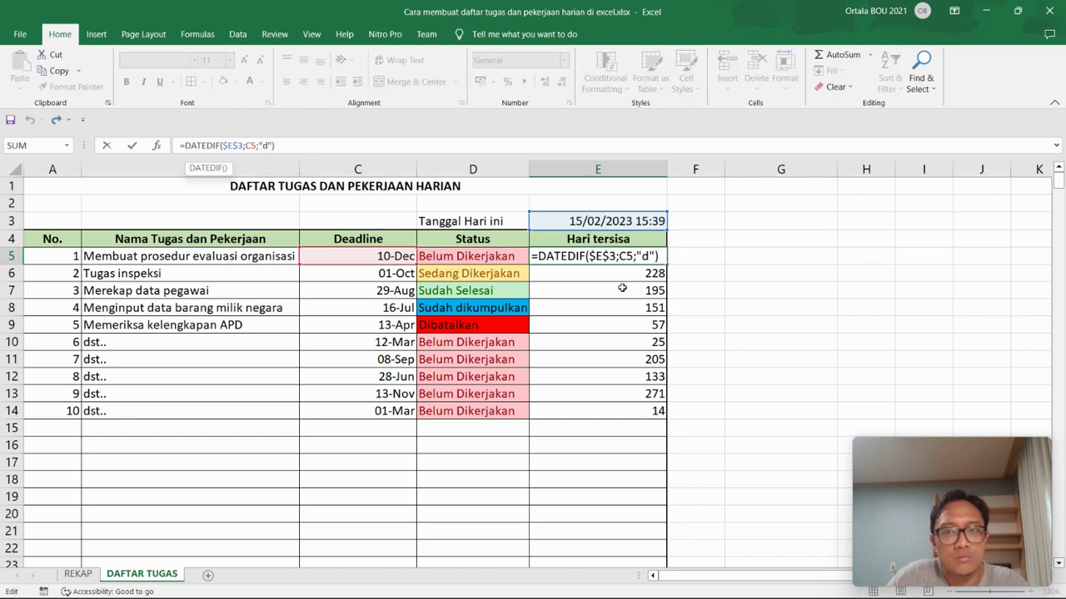
key(ctrl+Return)
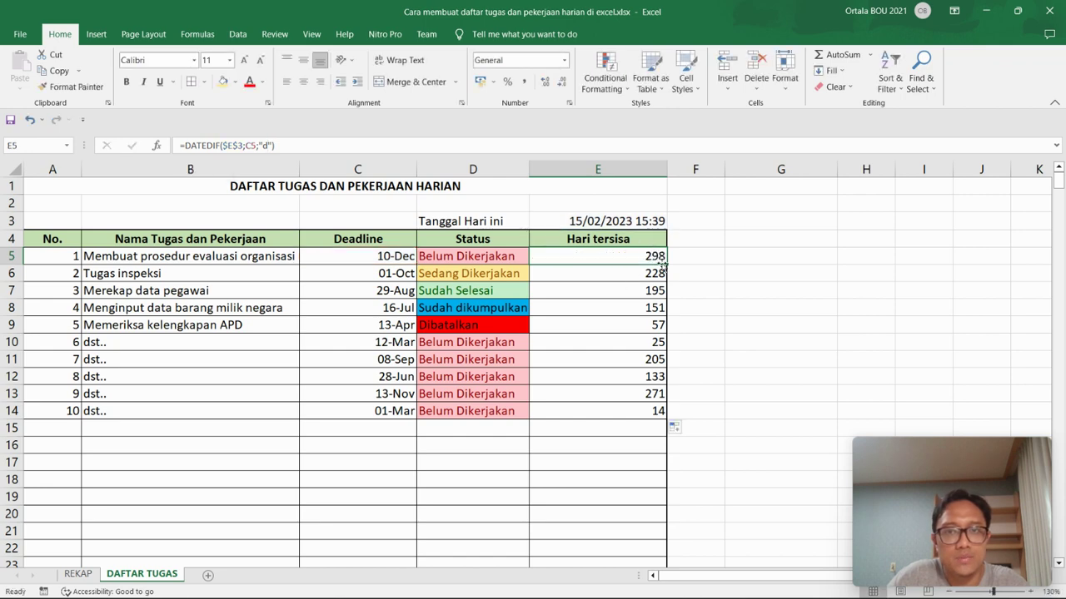
key(Down)
key(Down)
key(Down)
key(Down)
click(645, 253)
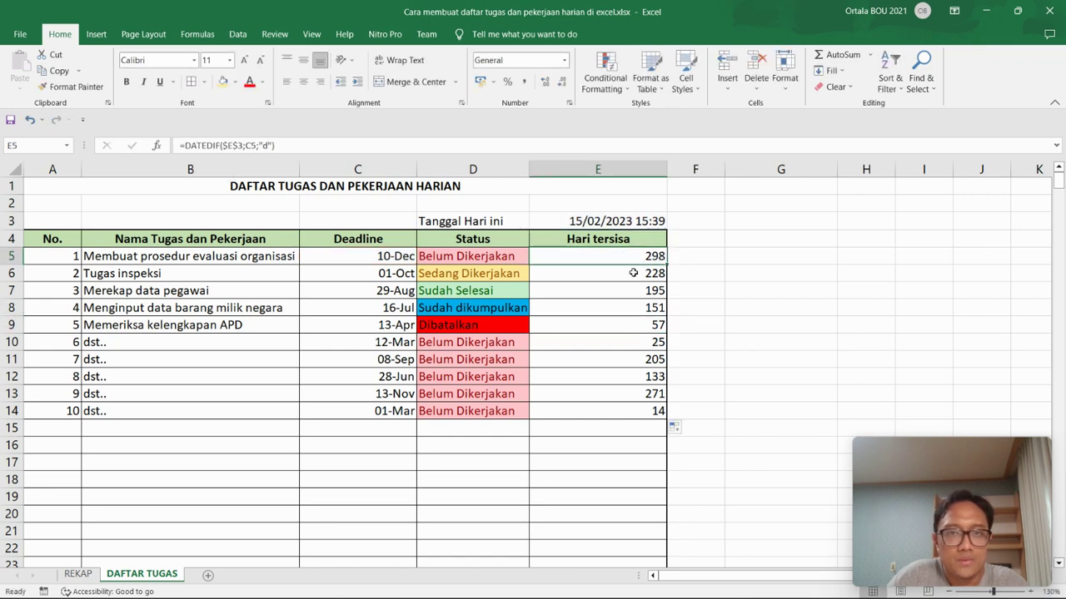
On the REKAP sheet, review the status labels B8 to B12 and the count formula in C8.
click(79, 575)
click(346, 371)
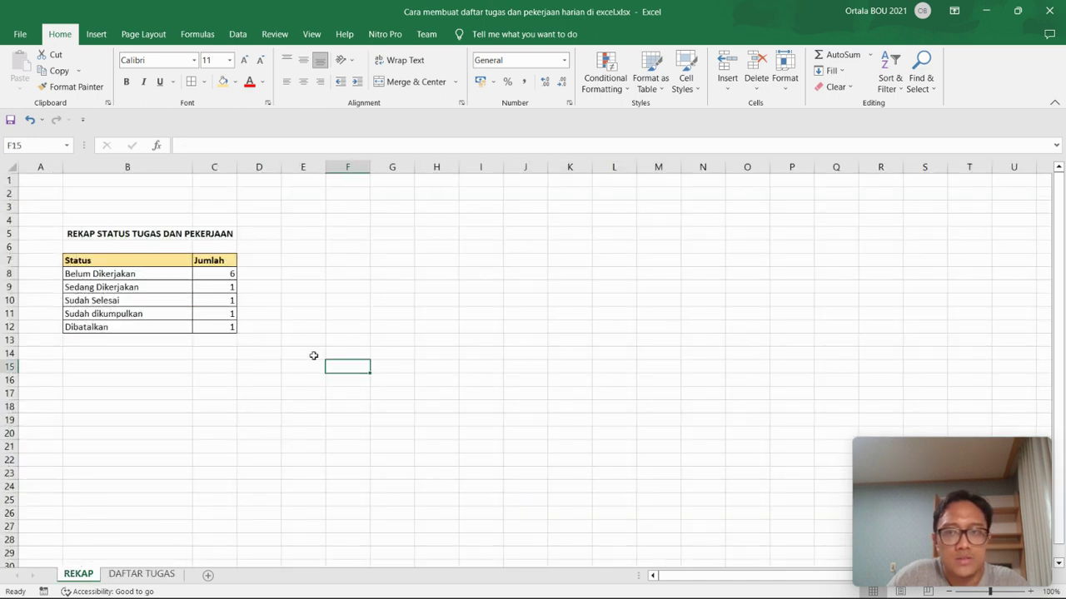
click(154, 276)
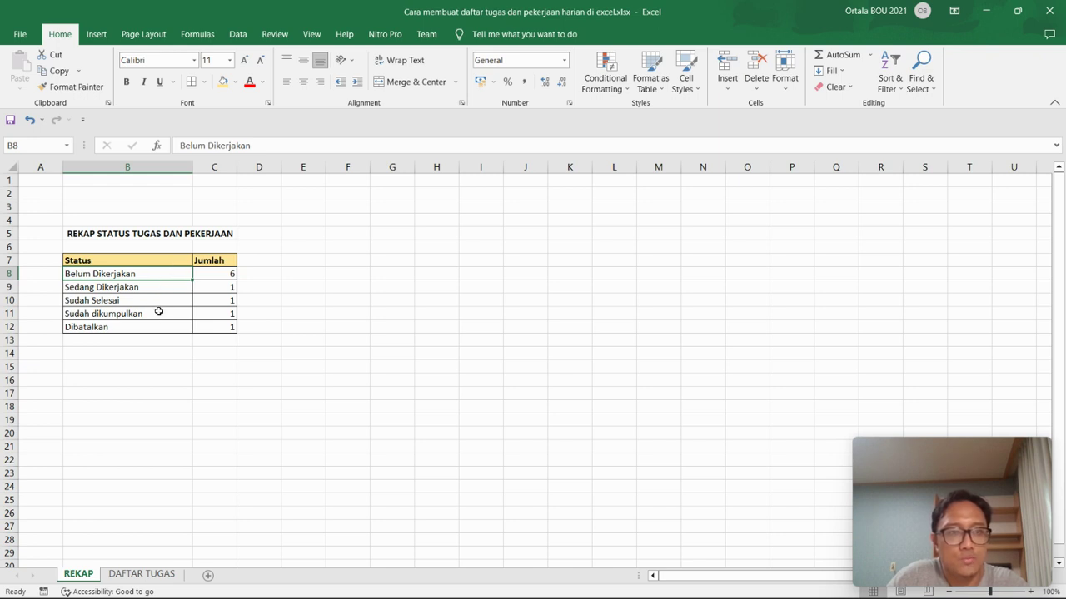
click(151, 326)
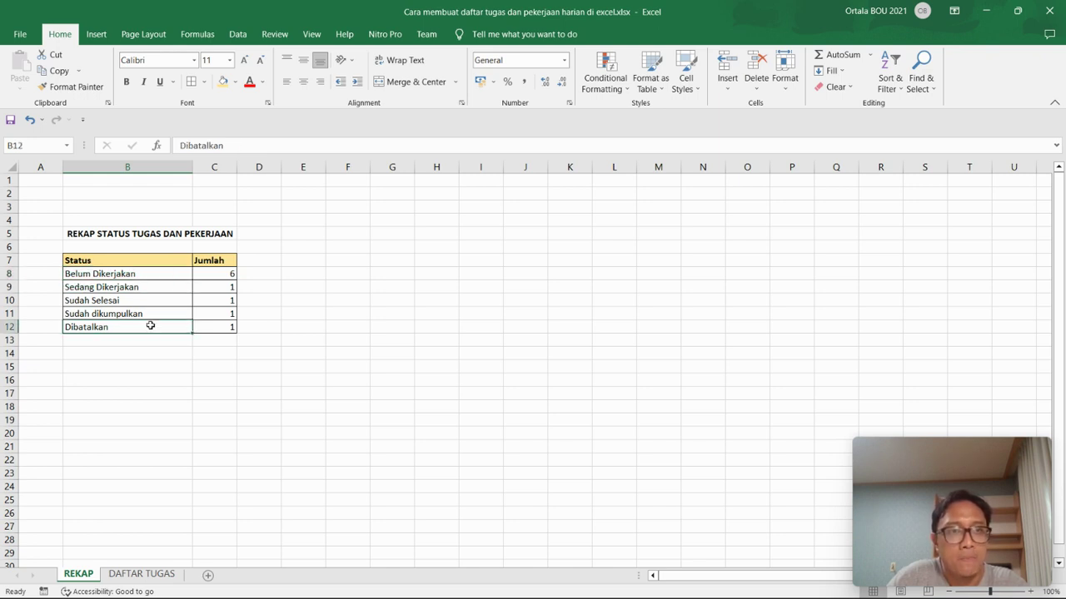
click(161, 276)
click(225, 274)
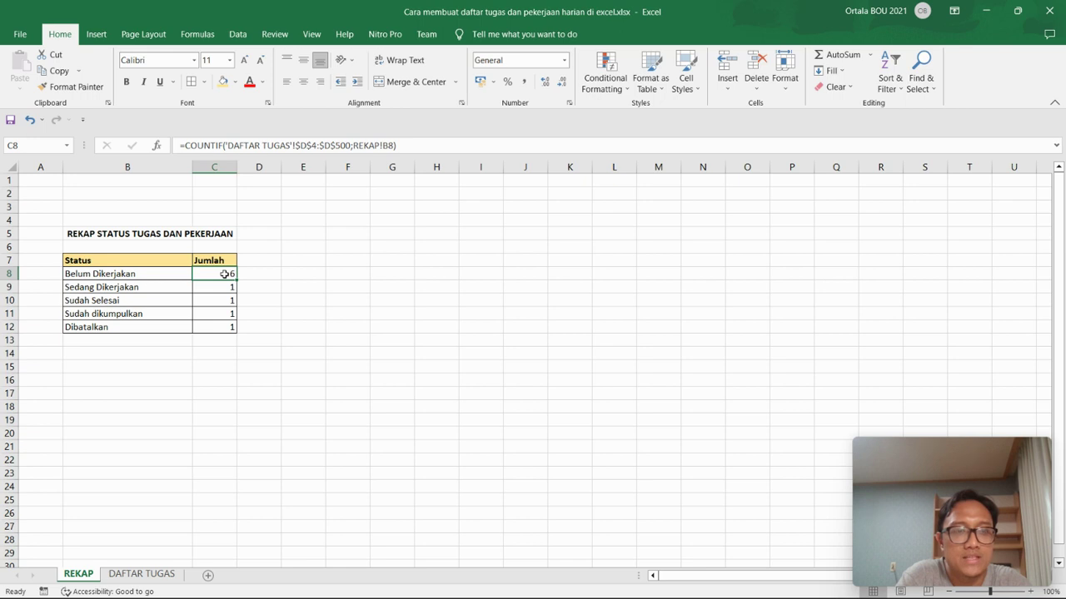
Start =COUNTIF( in C8 with the absolute range 'DAFTAR TUGAS'!$D$5:$D$500.
text(=)
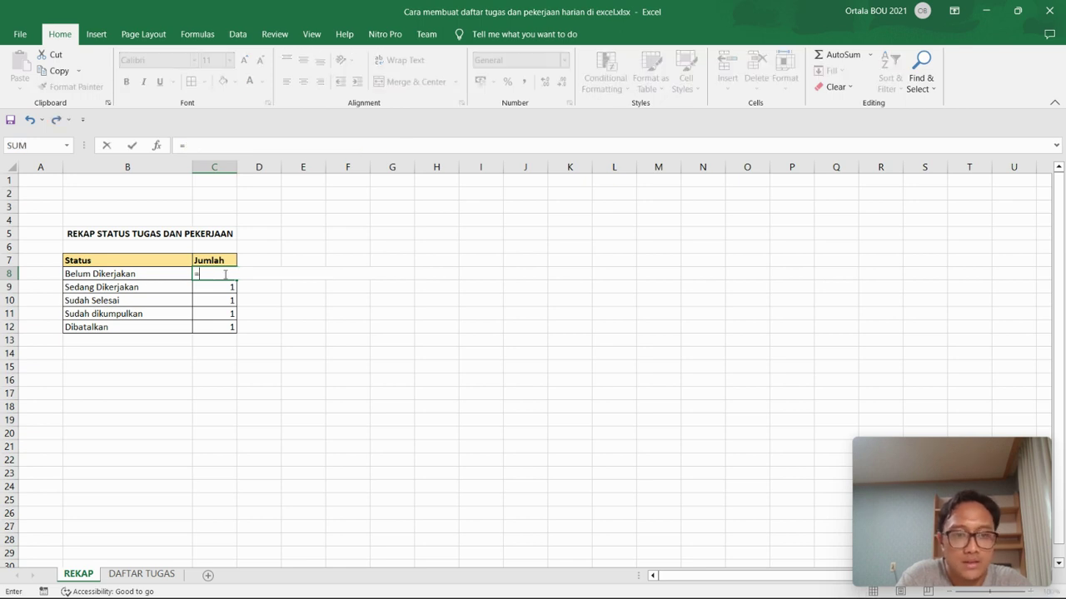
text(count)
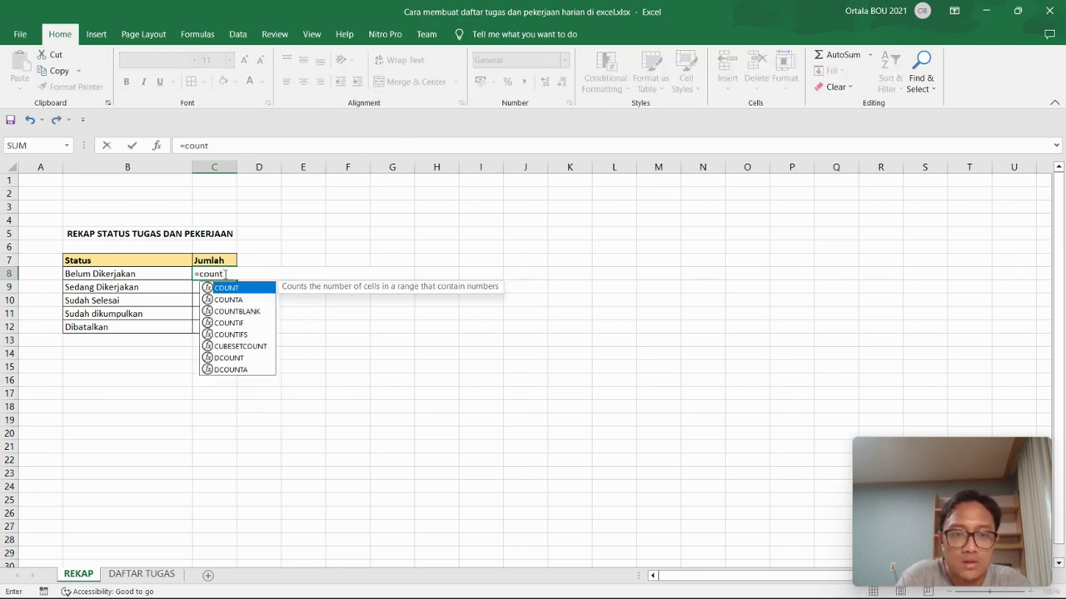
text(if()
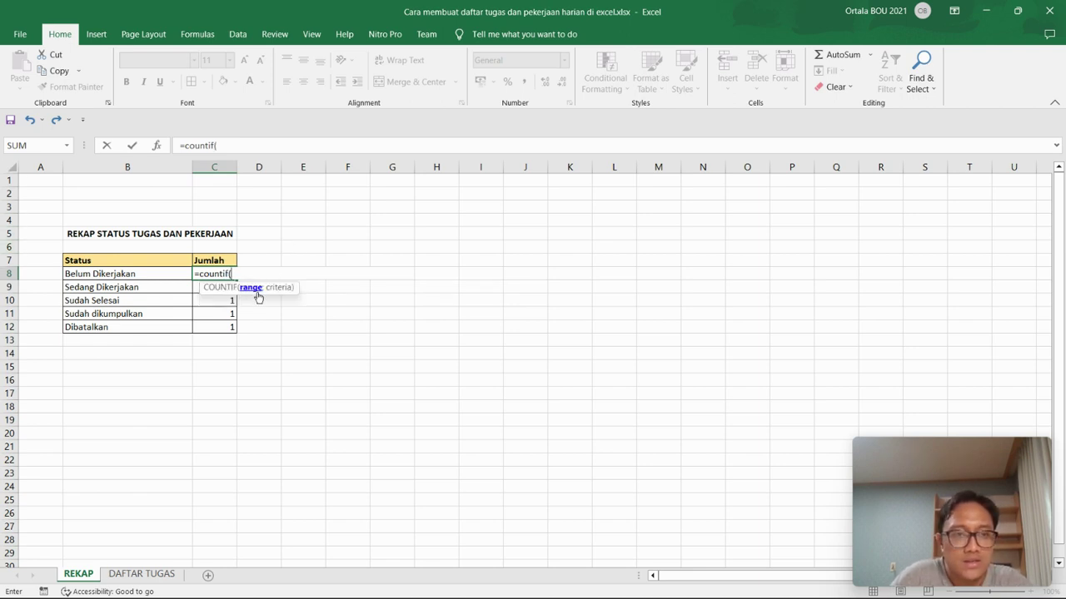
click(159, 576)
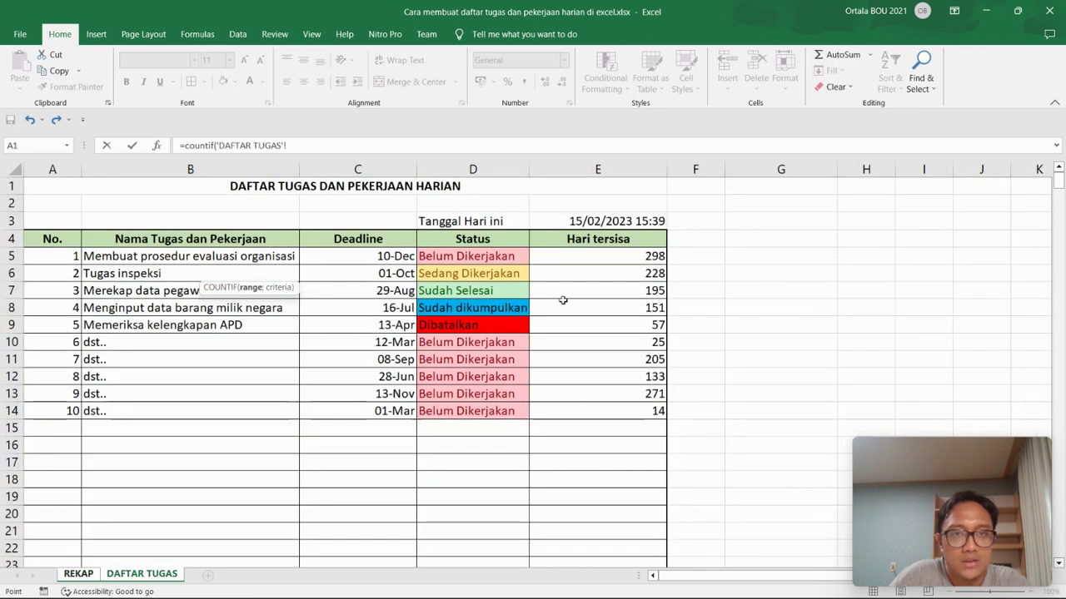
mouse_move(497, 256)
mouse_down()
mouse_move(526, 543)
mouse_move(462, 518)
mouse_up()
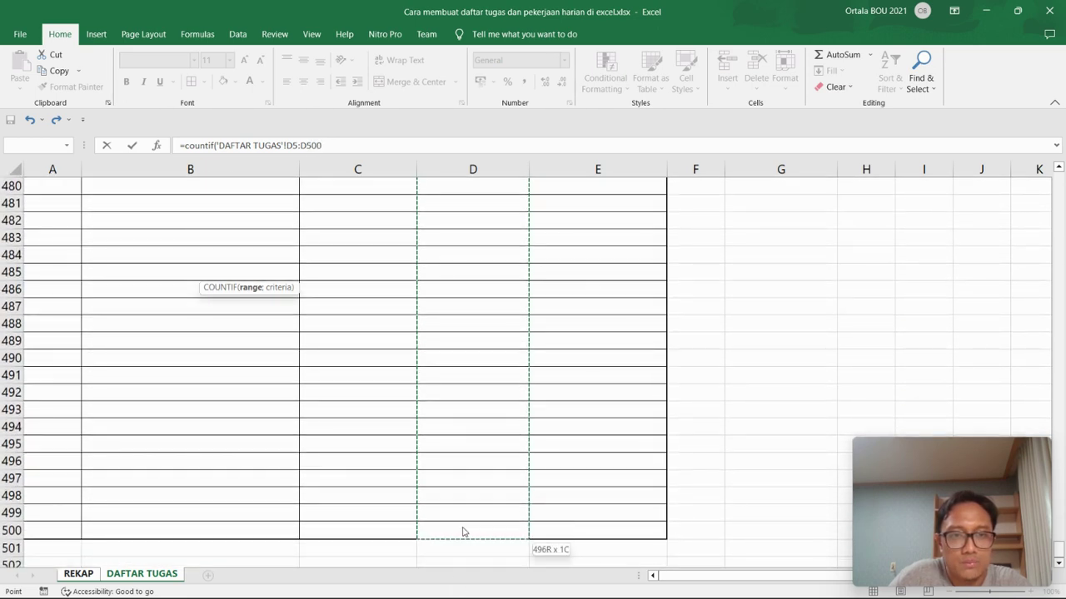
drag(462, 518, 460, 529)
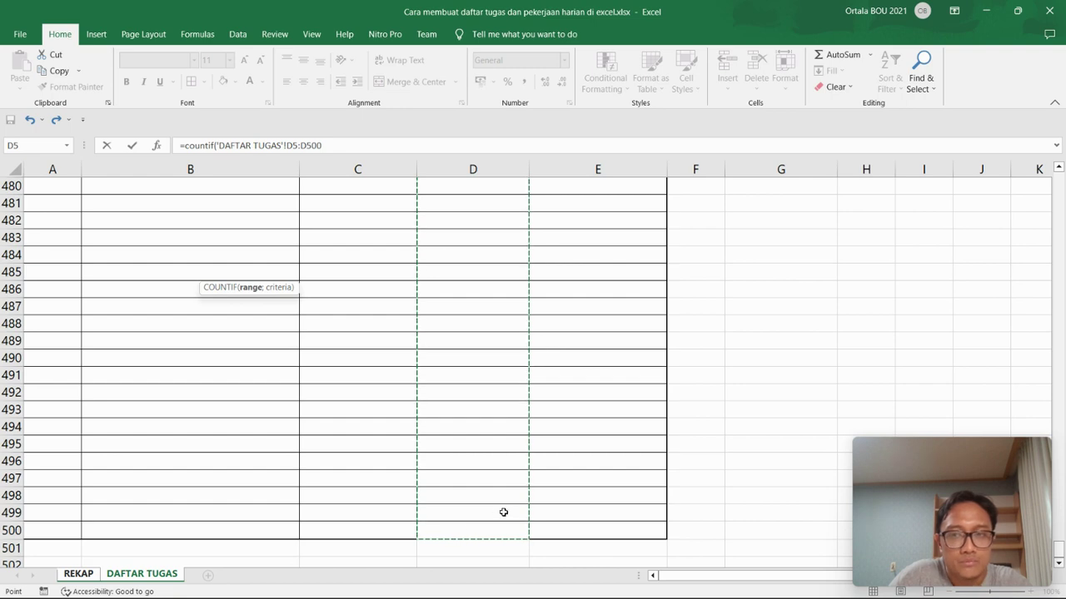
click(293, 147)
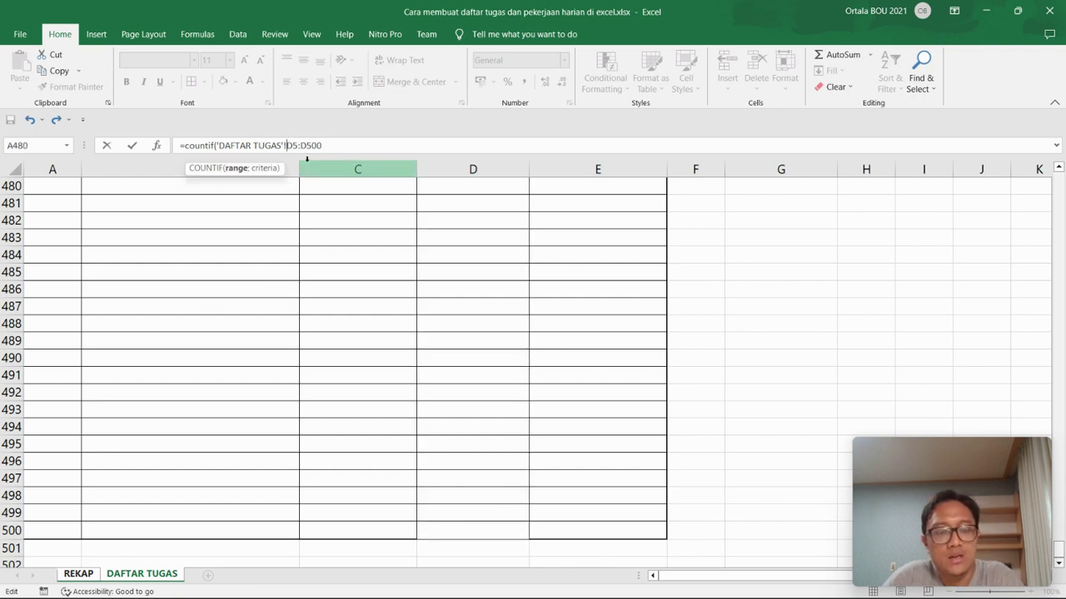
key(F4)
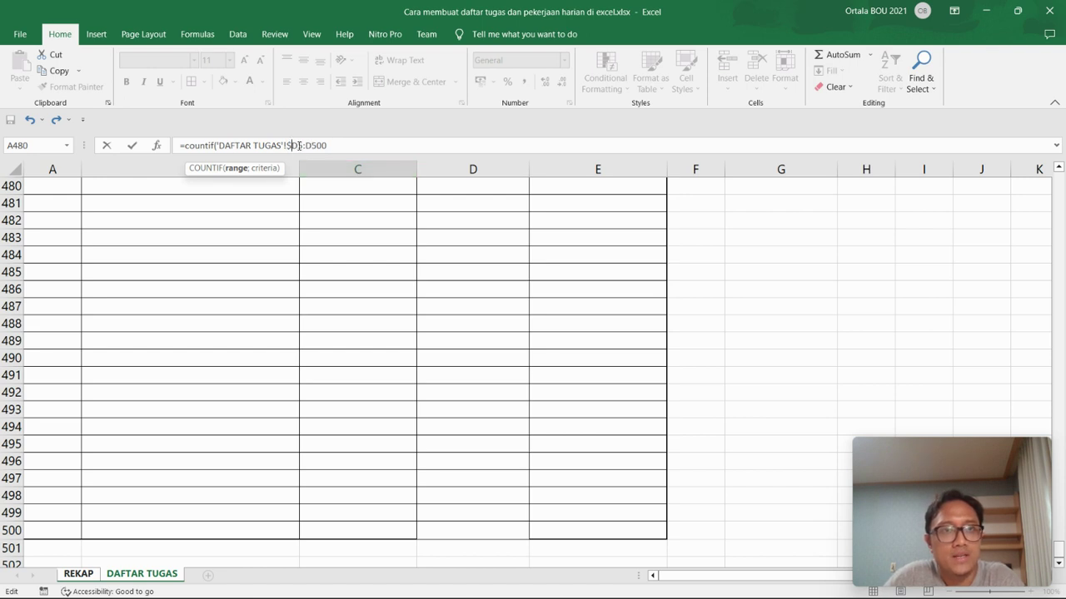
text($)
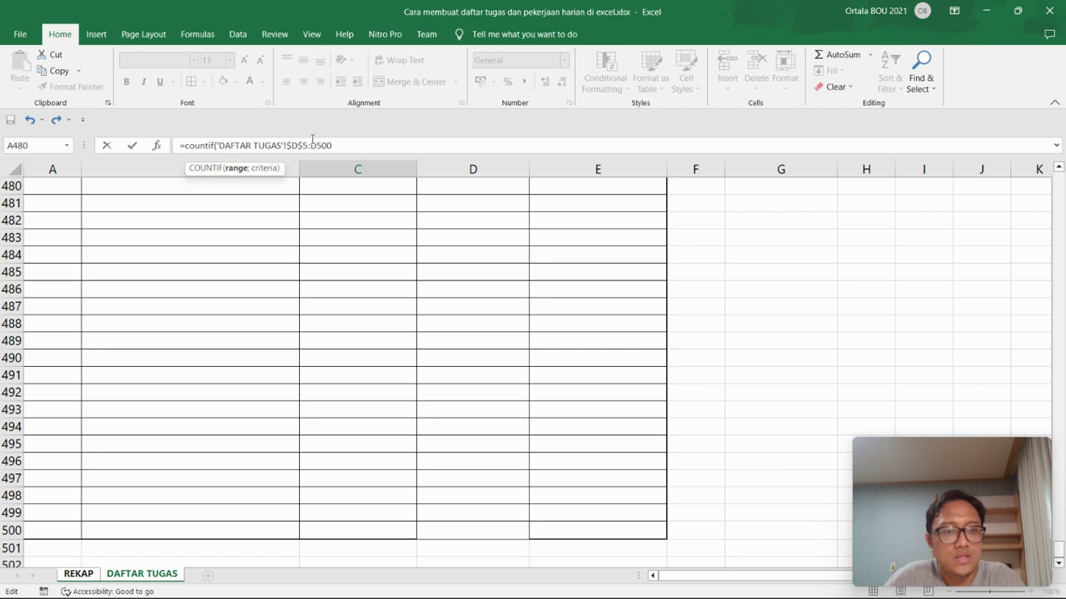
click(313, 145)
text($D$)
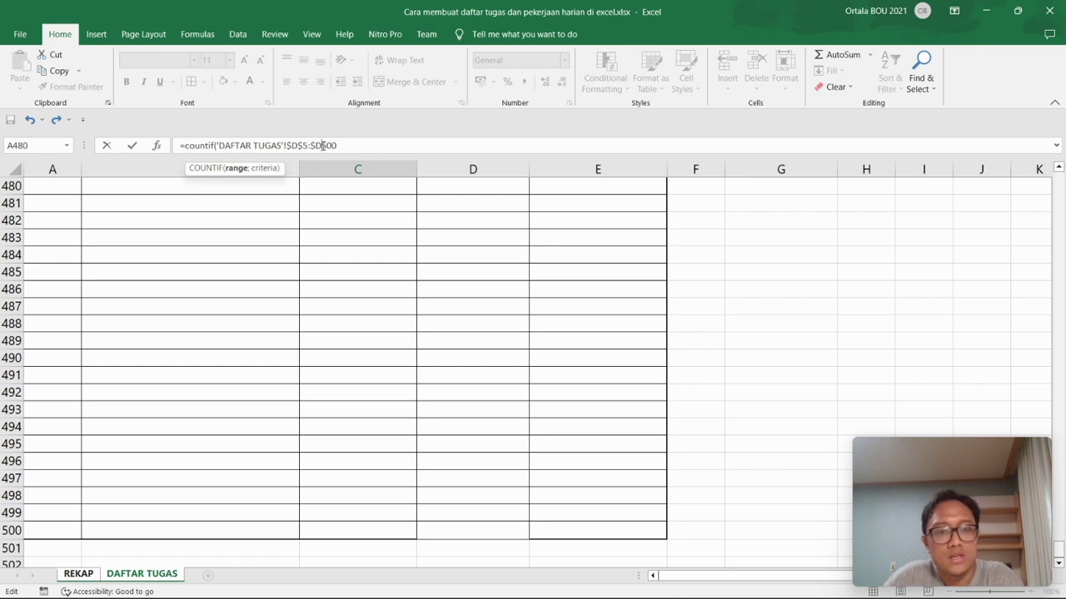
click(324, 145)
text($500)
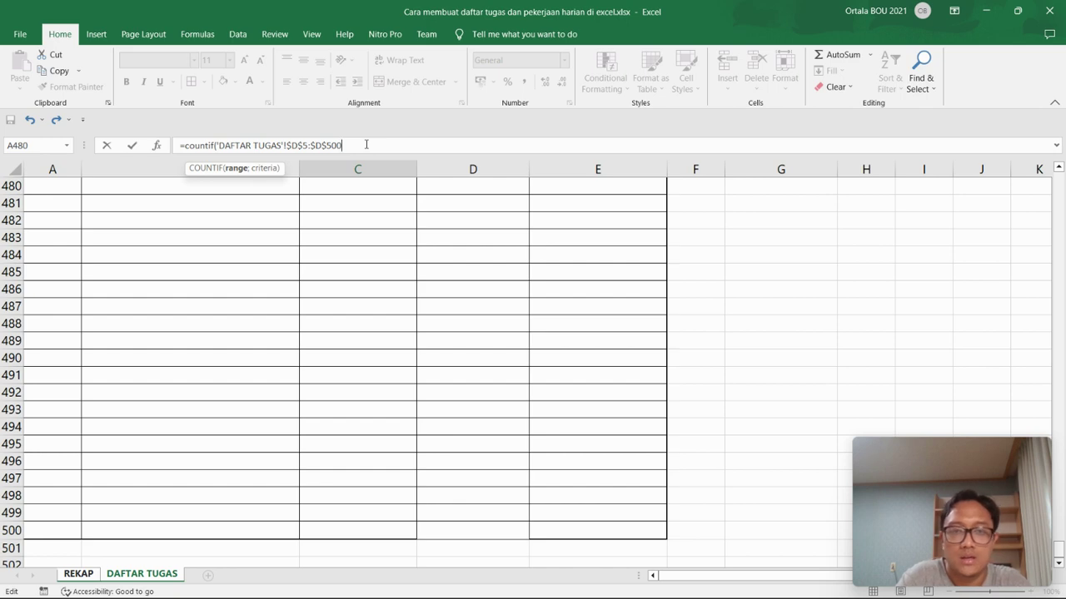
text(;)
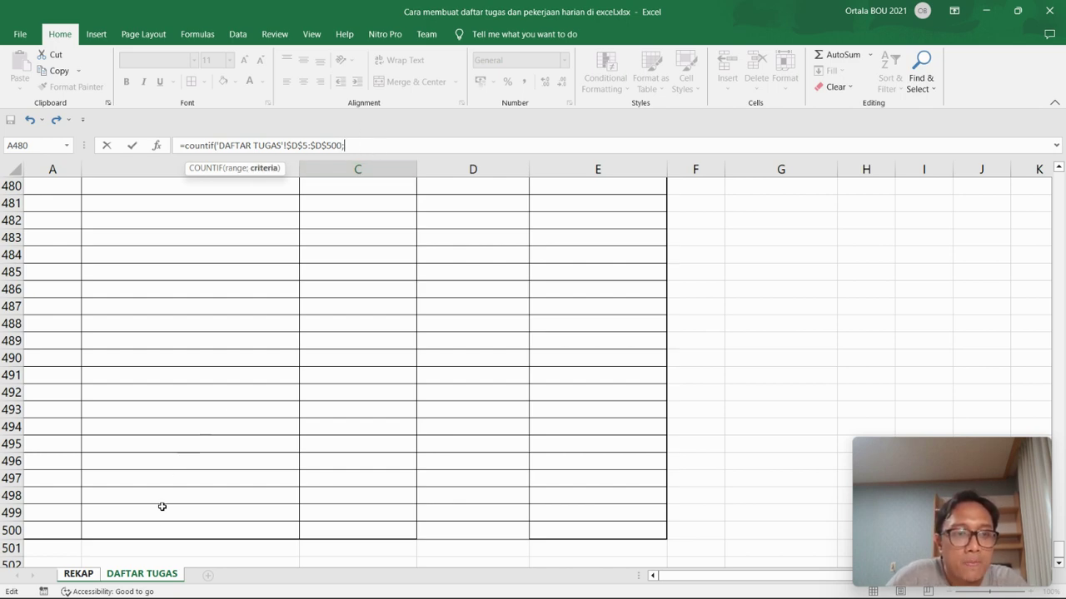
Use REKAP!B8 as the criterion, commit the formula, and fill it down to C12.
click(77, 579)
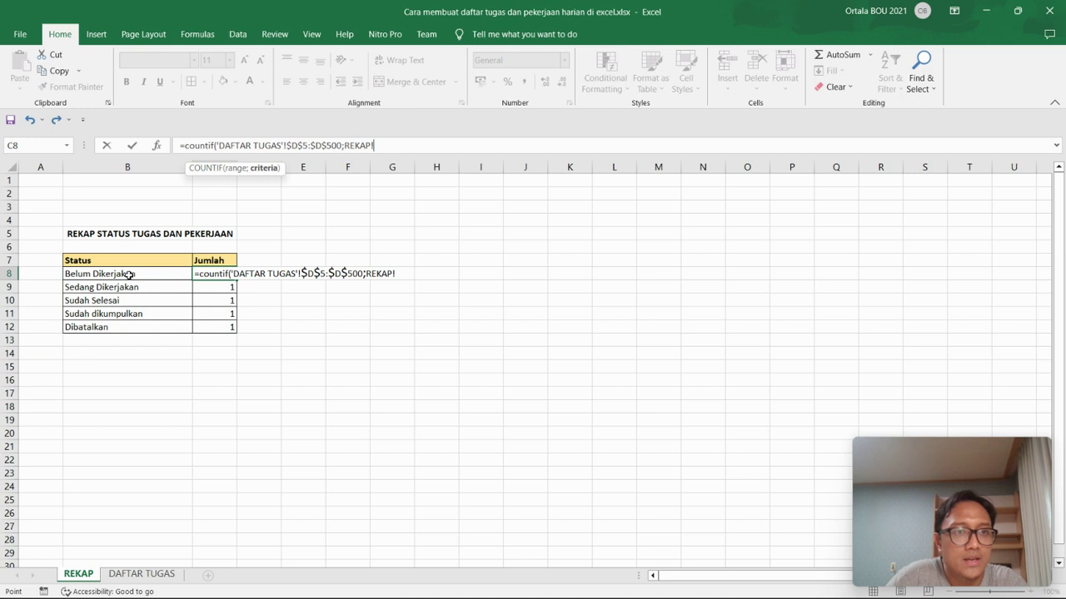
click(131, 274)
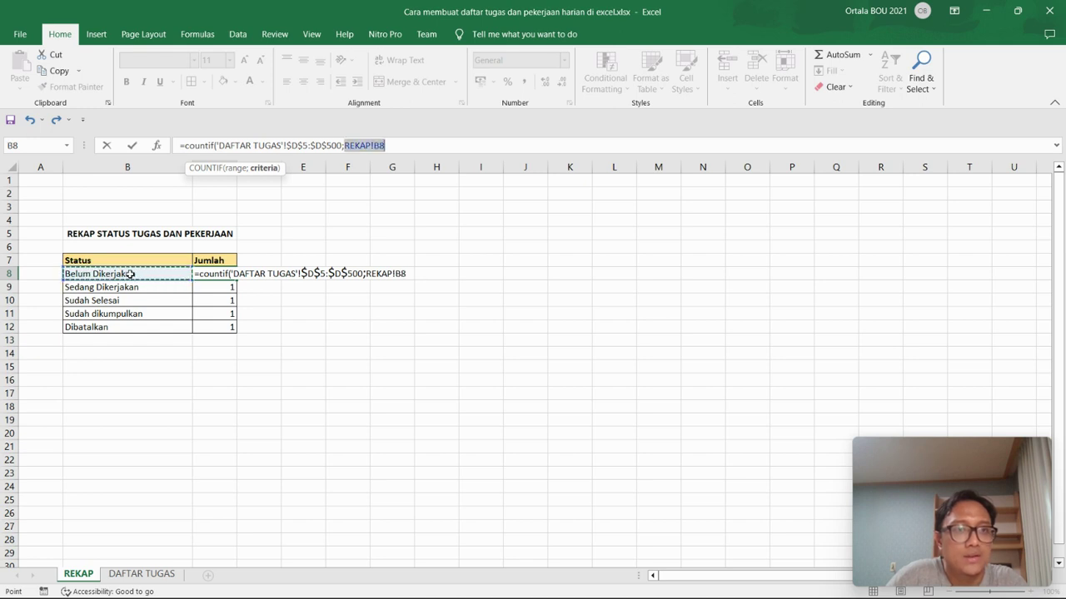
click(423, 145)
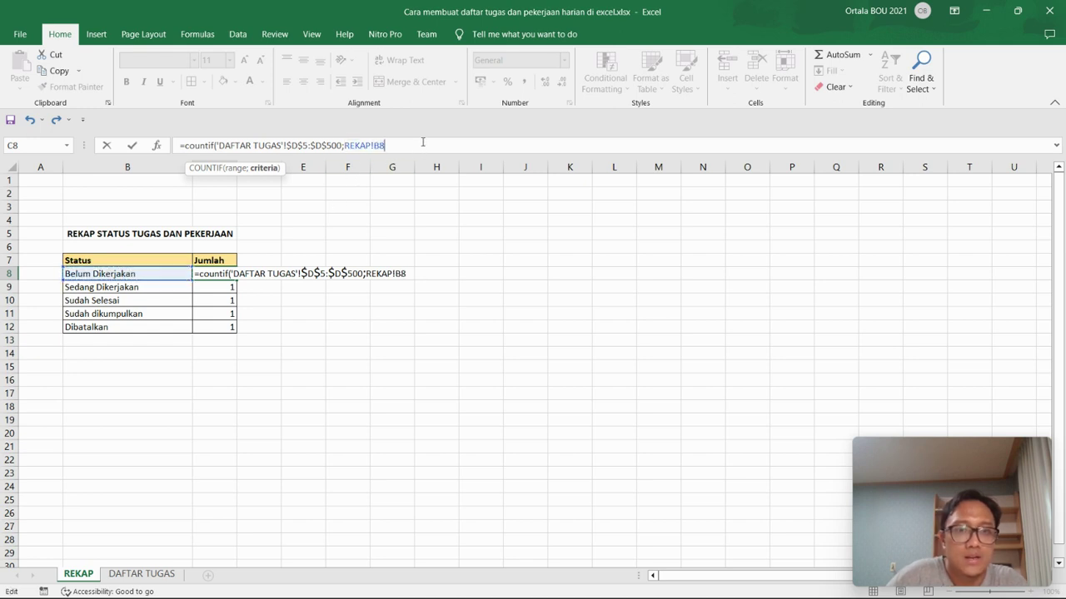
text())
key(Return)
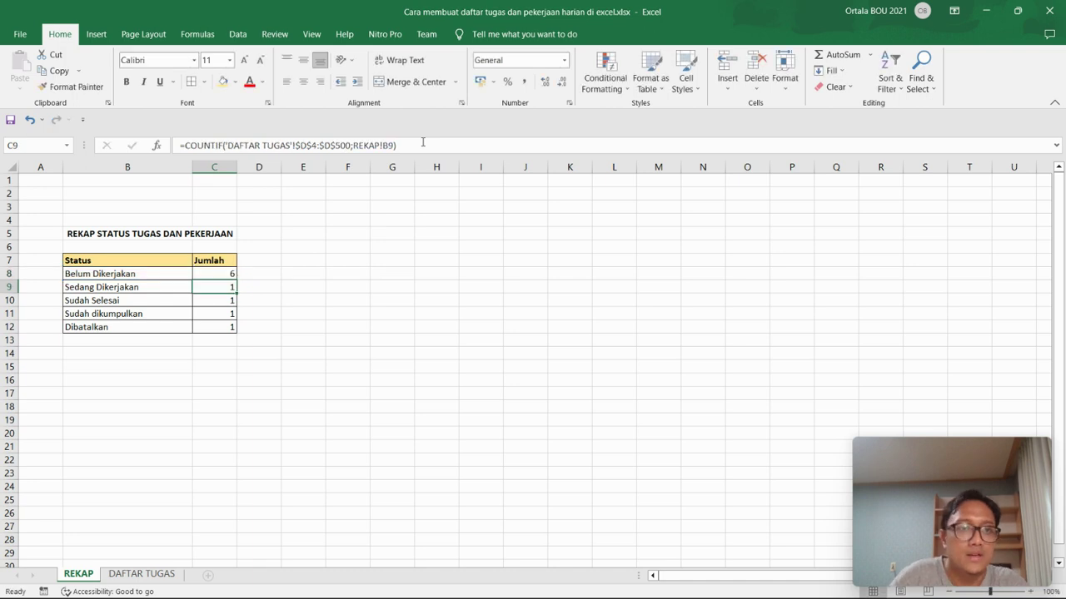
click(223, 275)
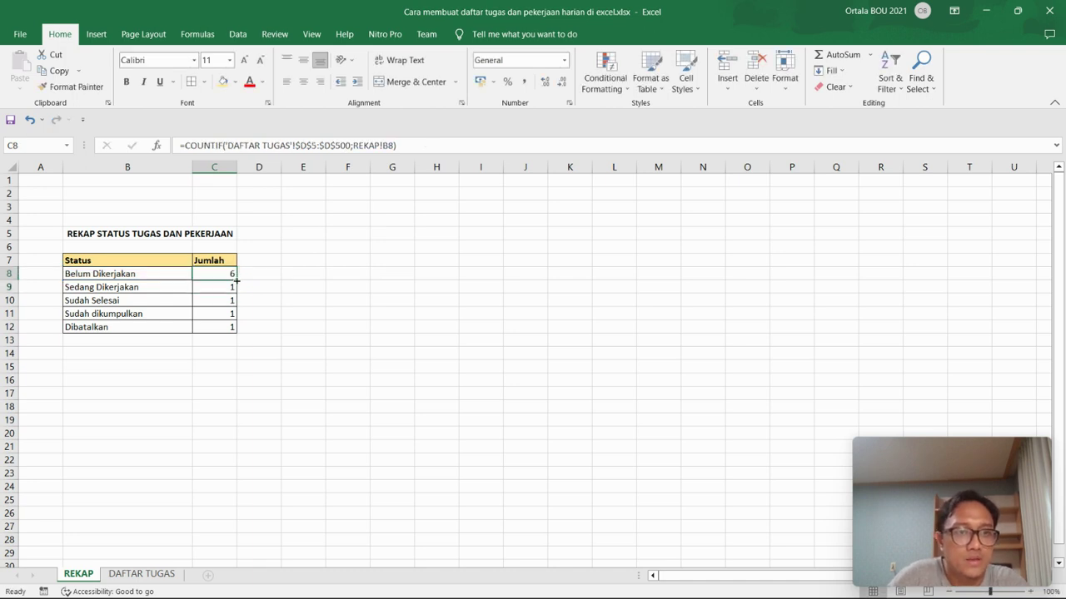
drag(237, 282, 238, 327)
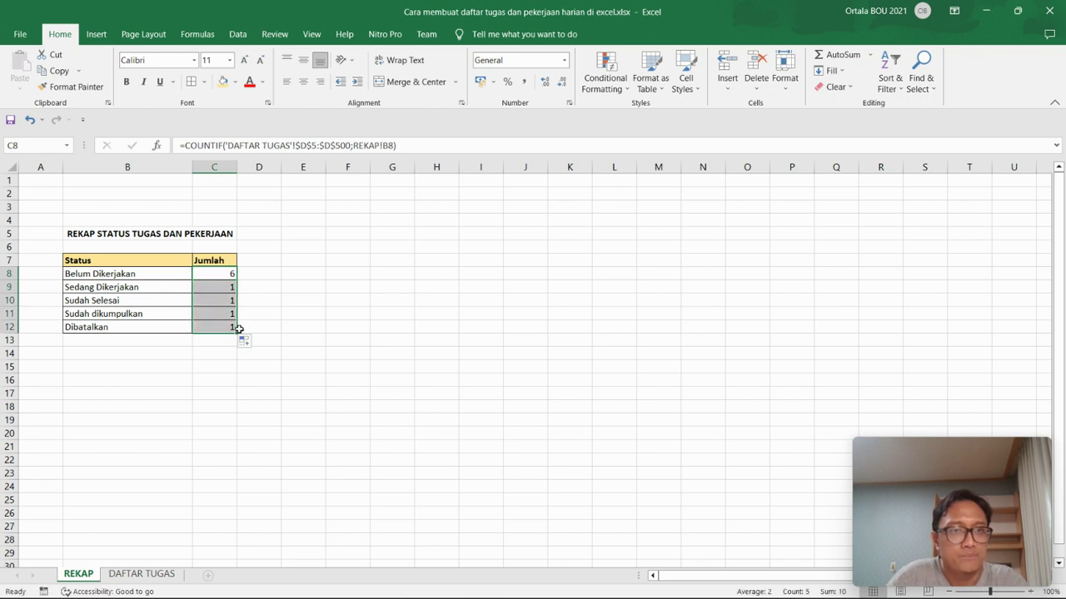
click(314, 446)
click(164, 579)
Scroll the task list to the top, check D5's status and E5's DATEDIF formula, then return to REKAP.
scroll(606, 412, up, 13)
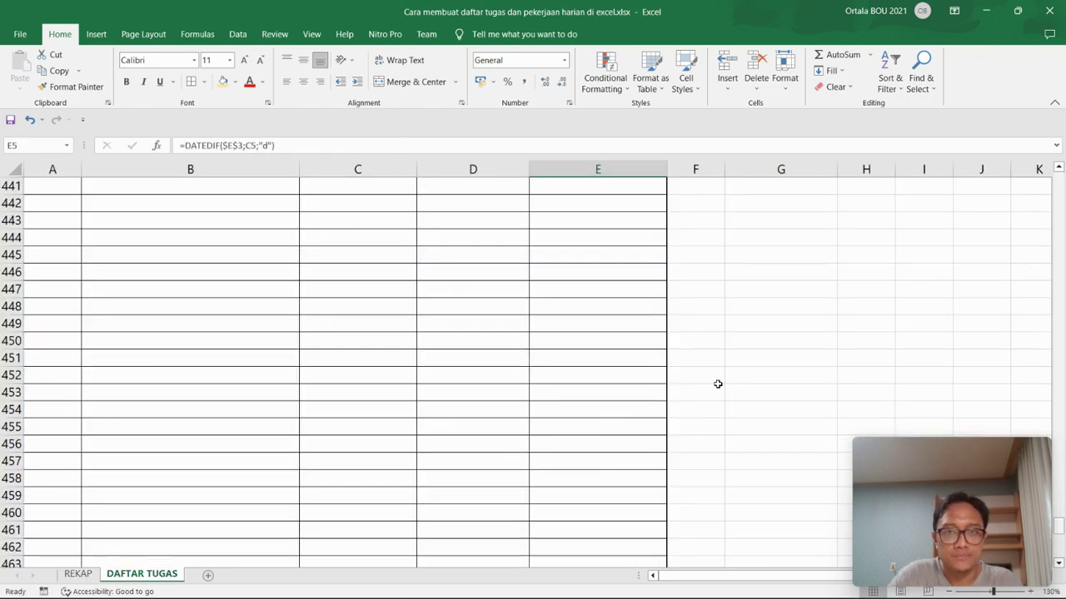
scroll(718, 383, up, 12)
drag(1059, 493, 1059, 179)
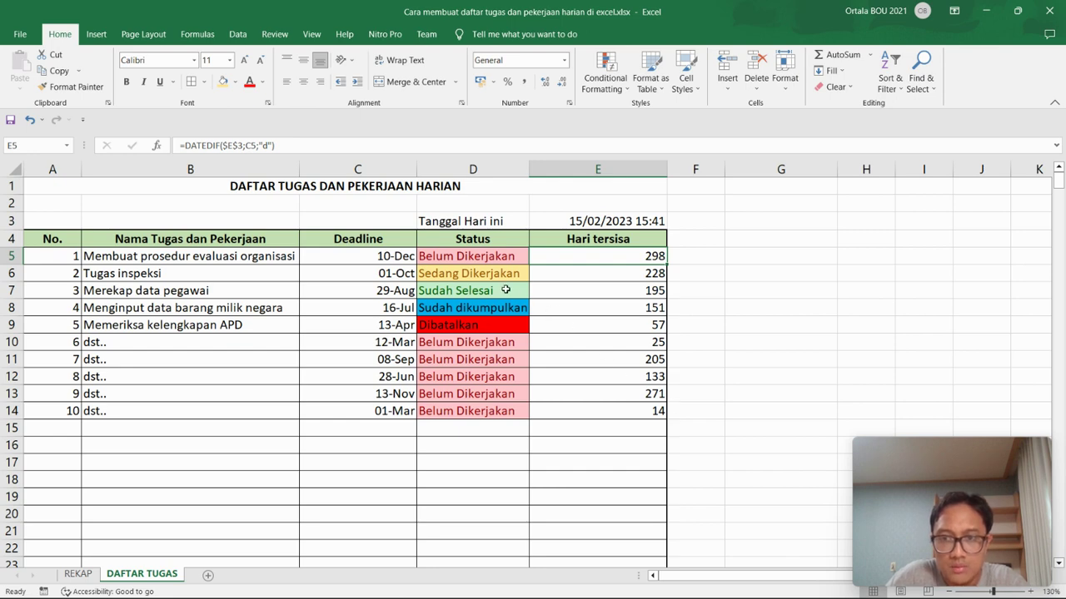
click(480, 258)
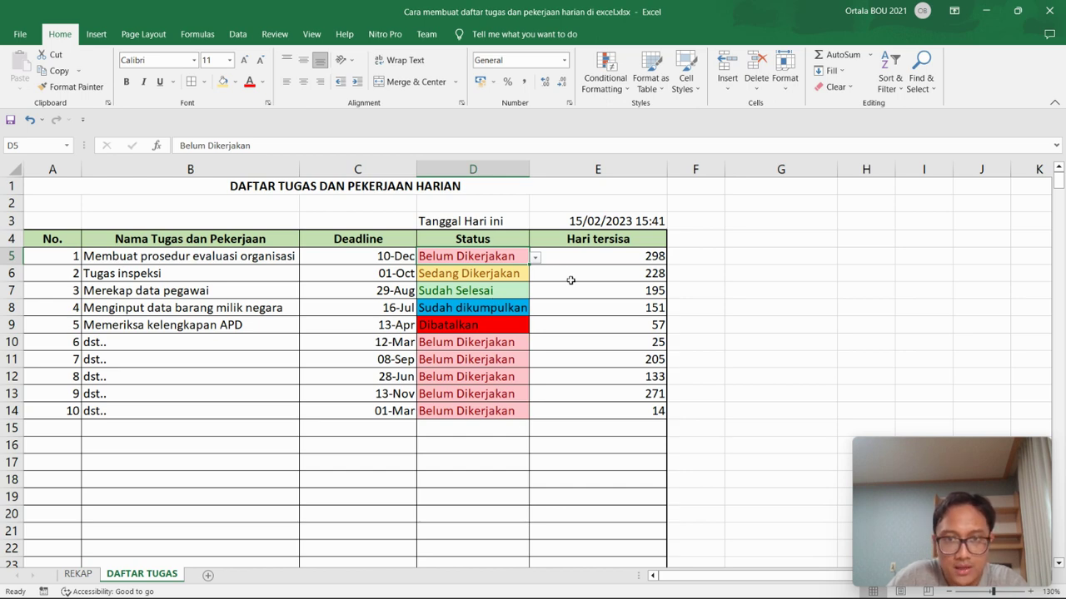
click(600, 258)
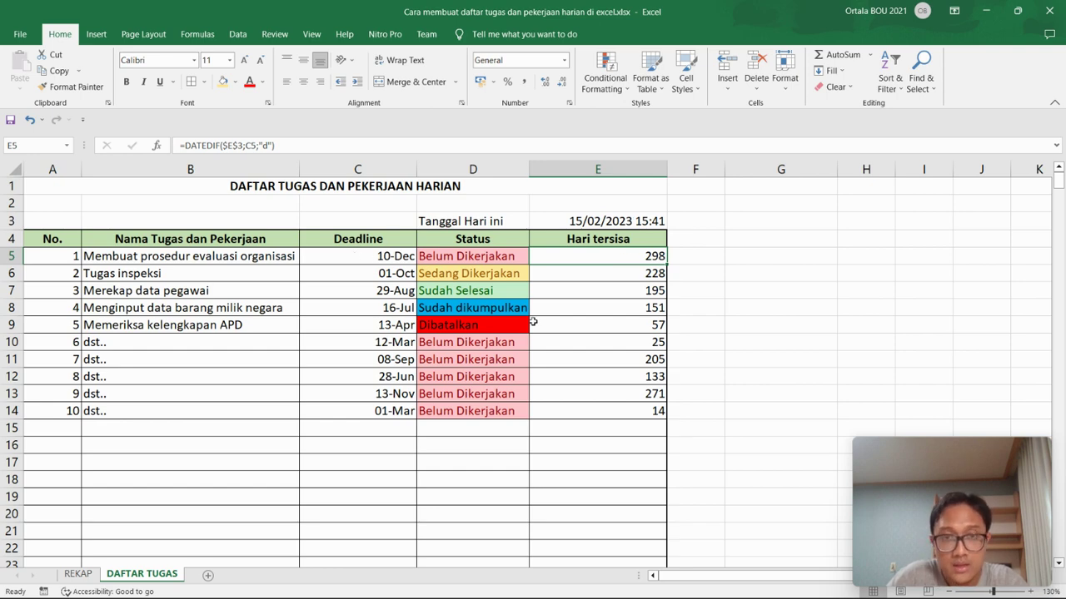
click(92, 574)
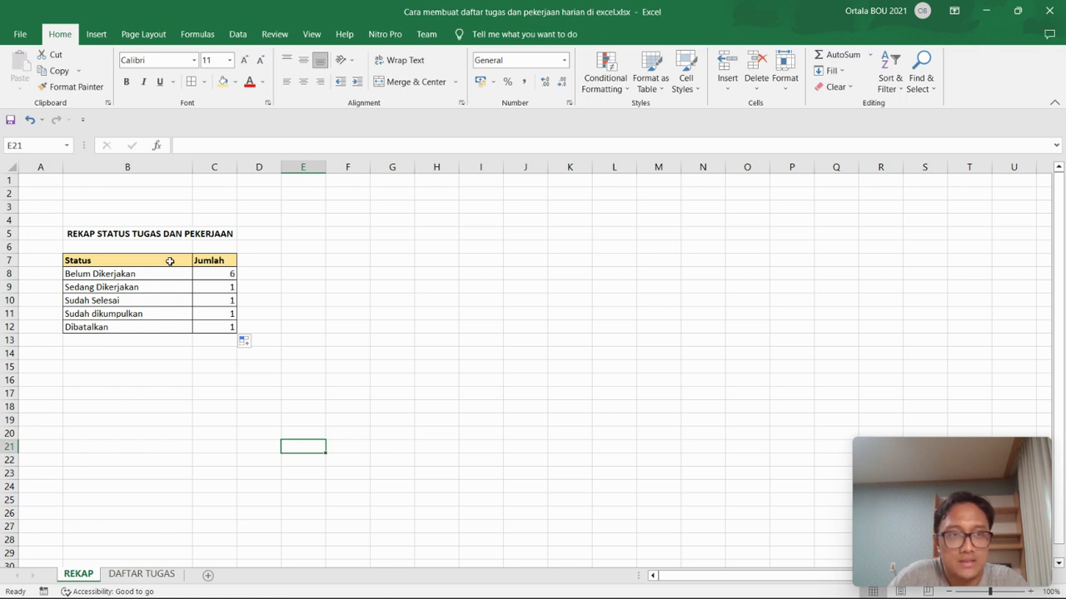
click(200, 383)
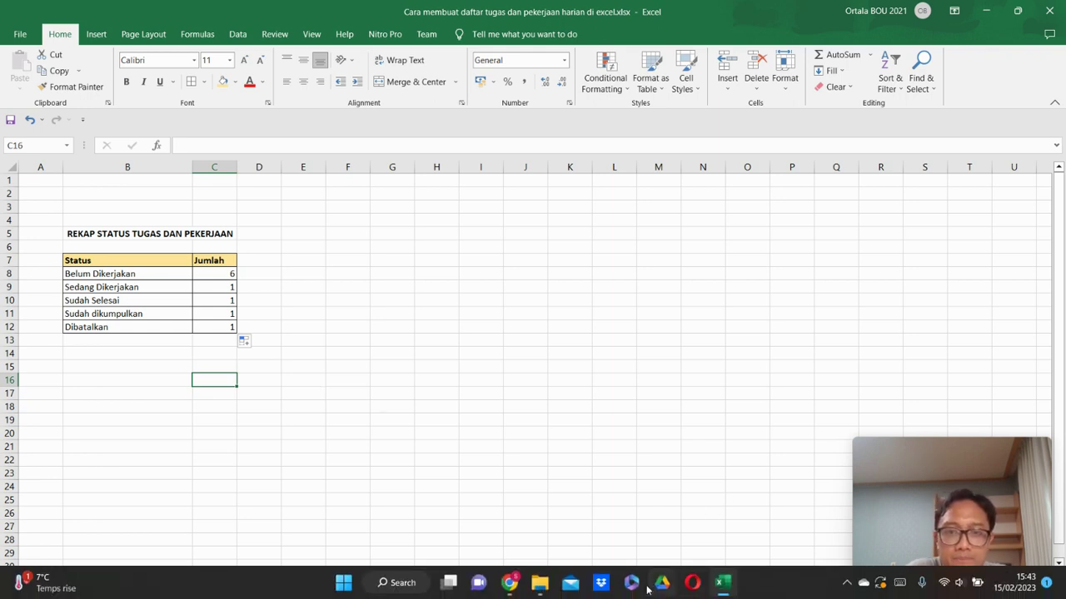
click(674, 508)
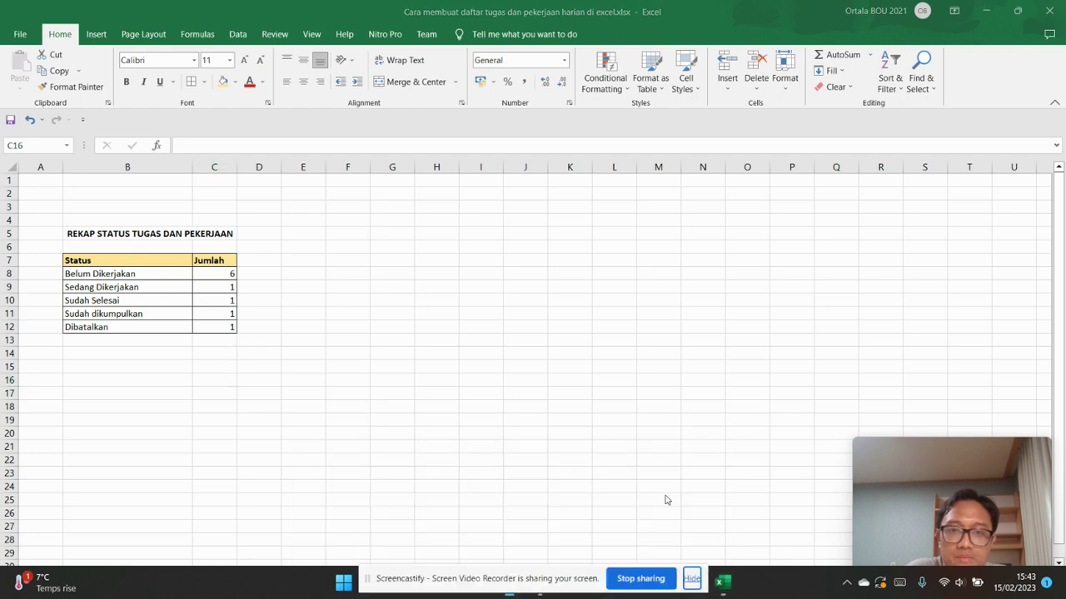